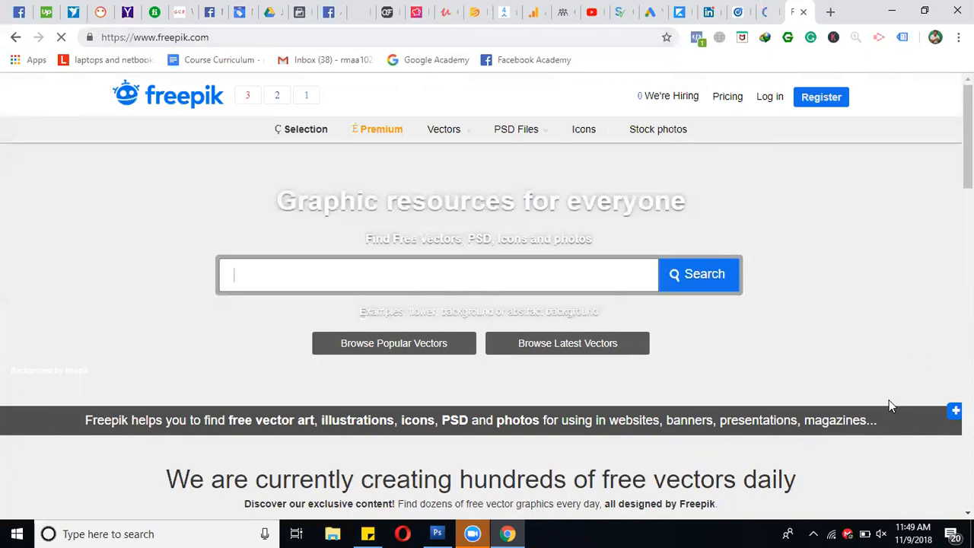
Search Freepik for "facebook covers"
type("facebook covers")
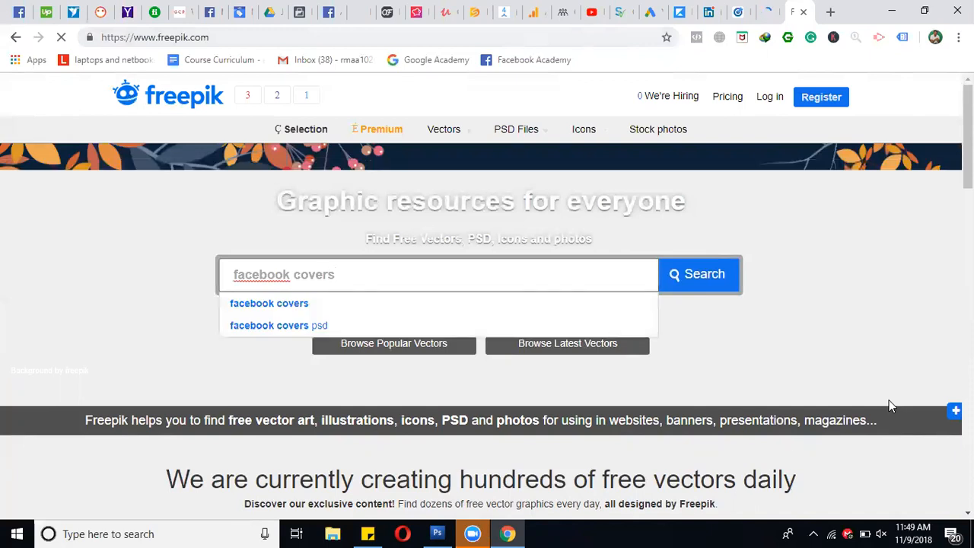
left_click(233, 303)
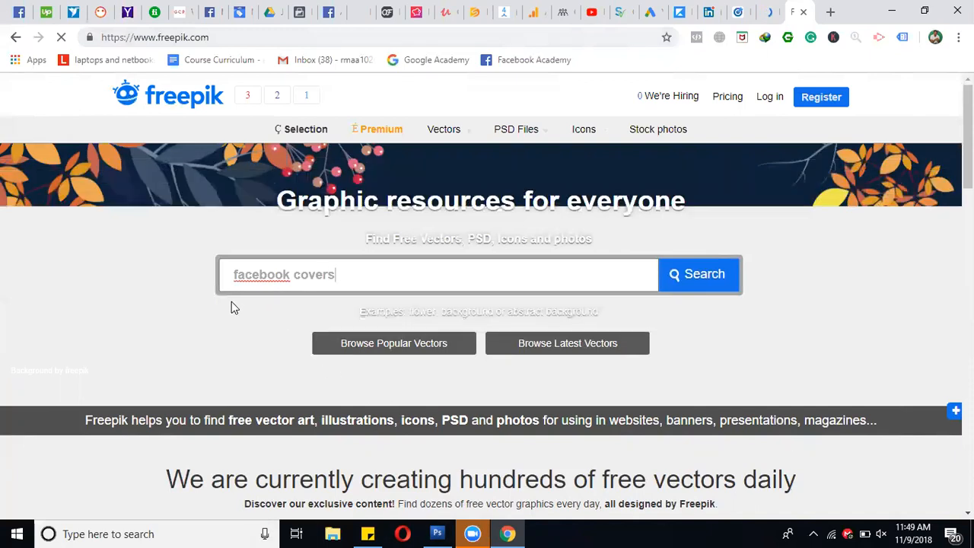
left_click(724, 274)
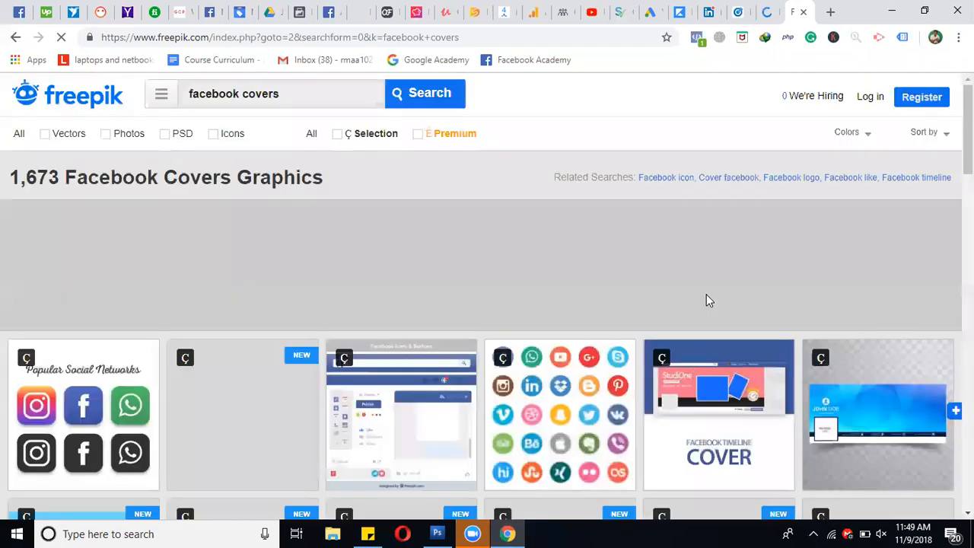
Look through the Facebook cover search results to examine the available design templates
scroll(531, 310, "down", 3)
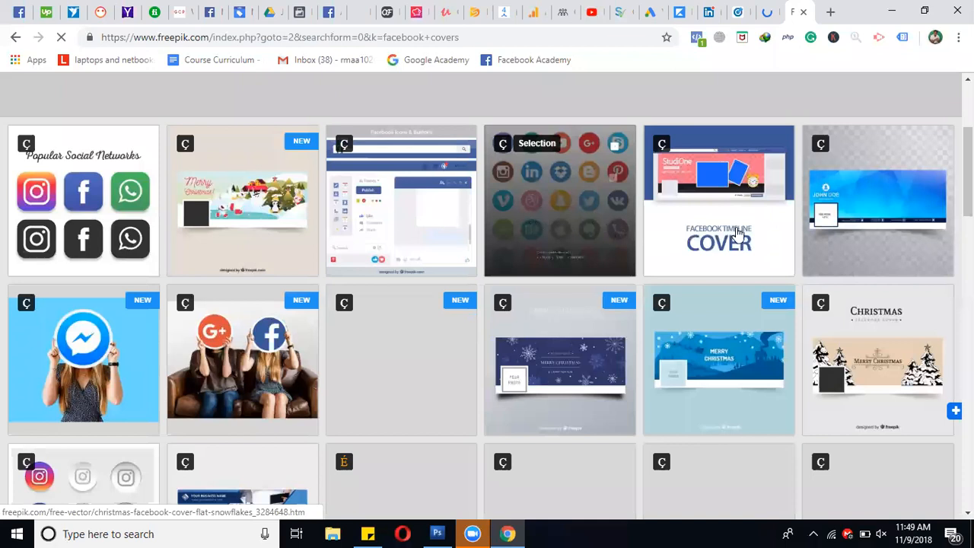
scroll(787, 222, "down", 2)
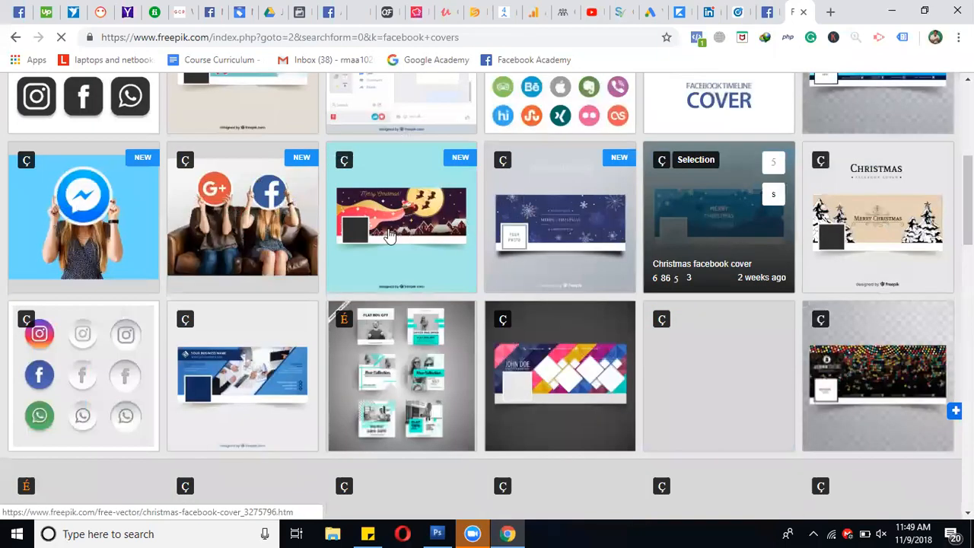
scroll(359, 274, "down", 2)
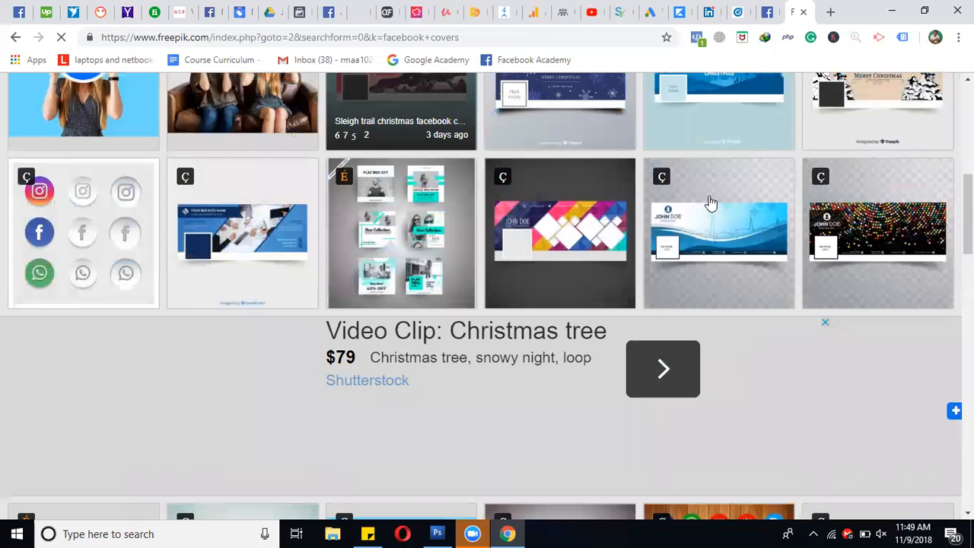
mouse_move(722, 242)
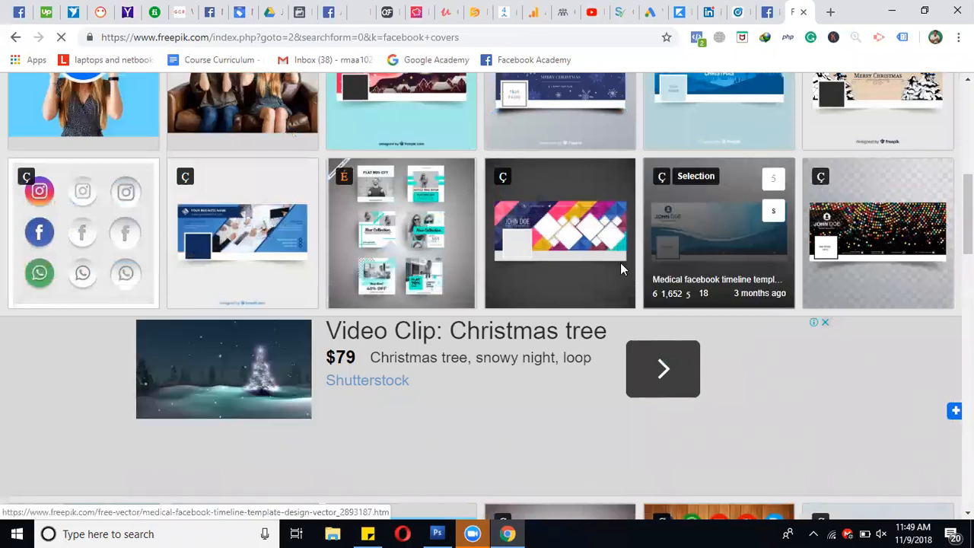
scroll(89, 195, "down", 1)
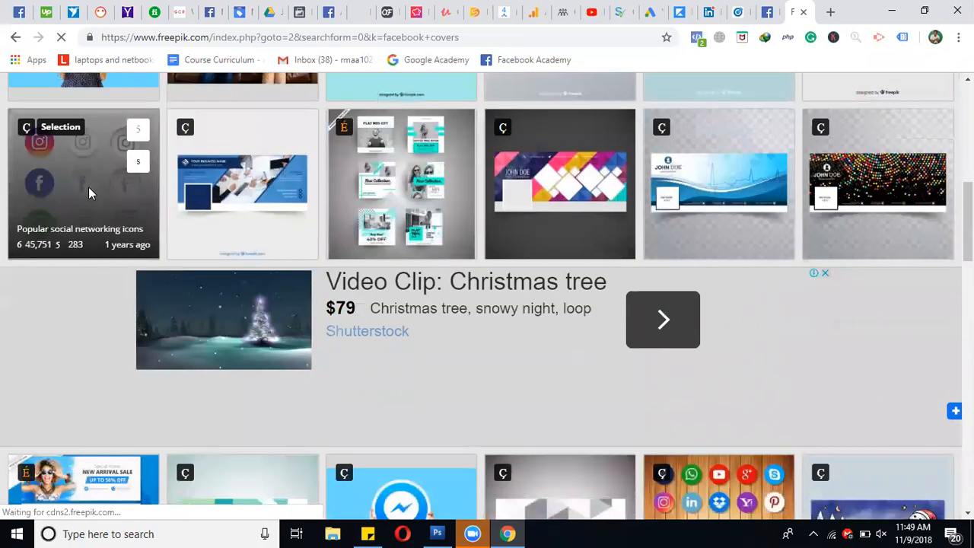
scroll(89, 196, "down", 5)
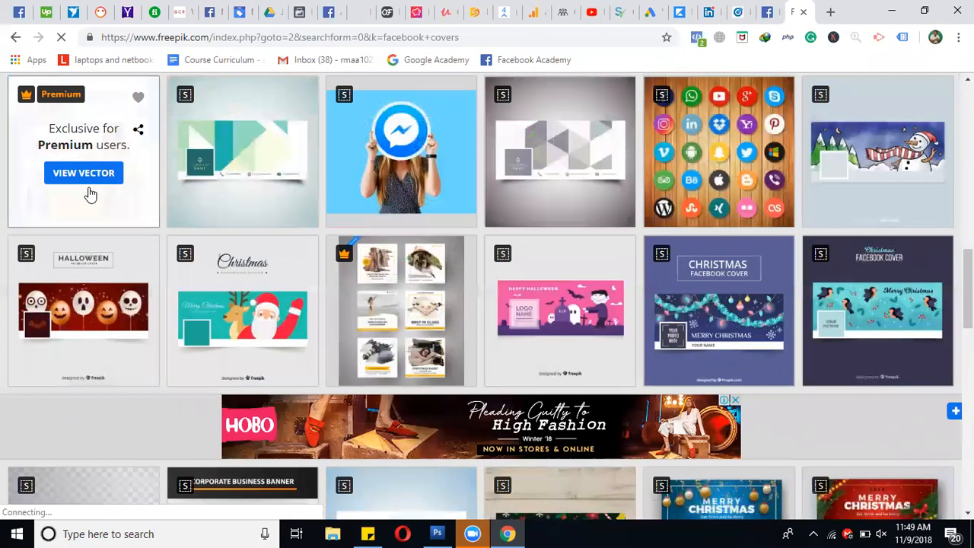
scroll(168, 186, "down", 5)
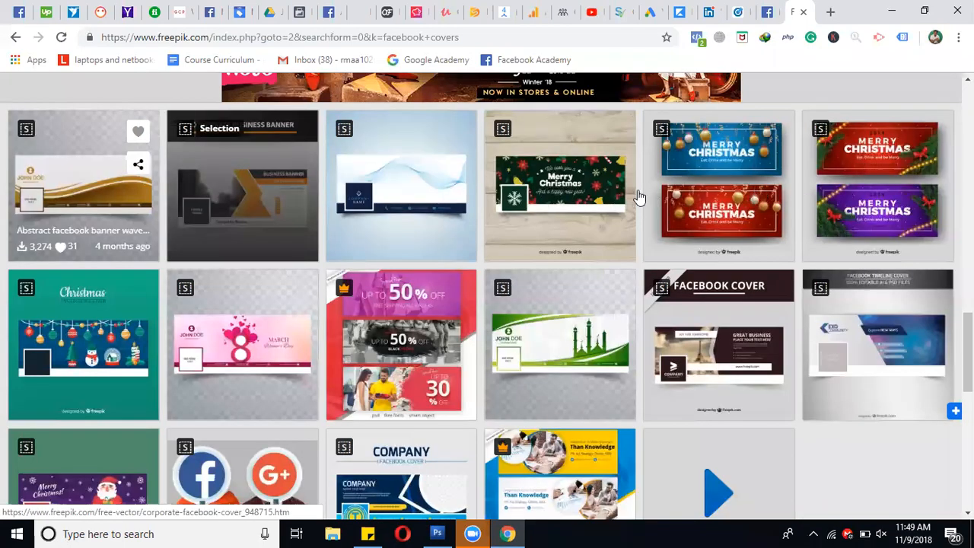
scroll(423, 369, "down", 1)
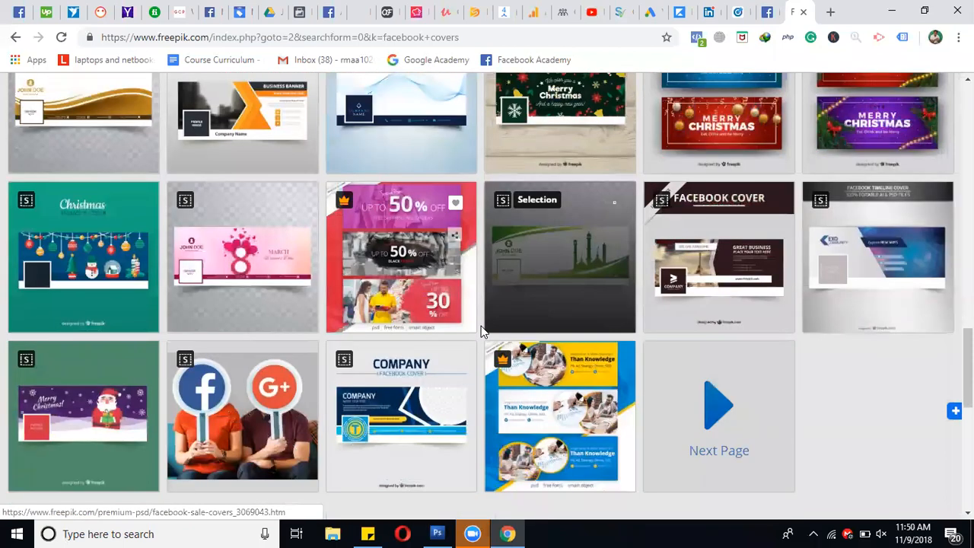
scroll(319, 330, "up", 1)
left_click(237, 337)
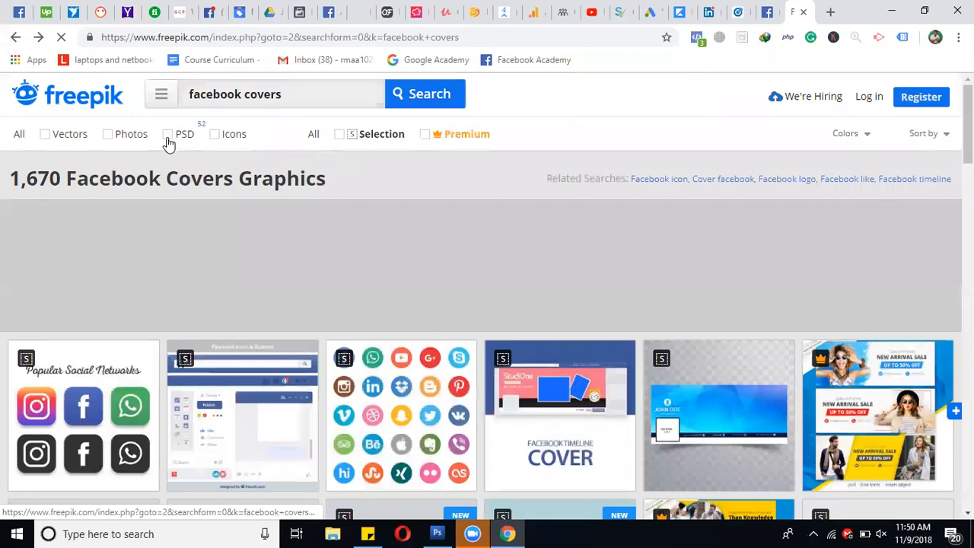
Filter the Facebook cover results to PSD files only and look through the remaining designs
left_click(169, 137)
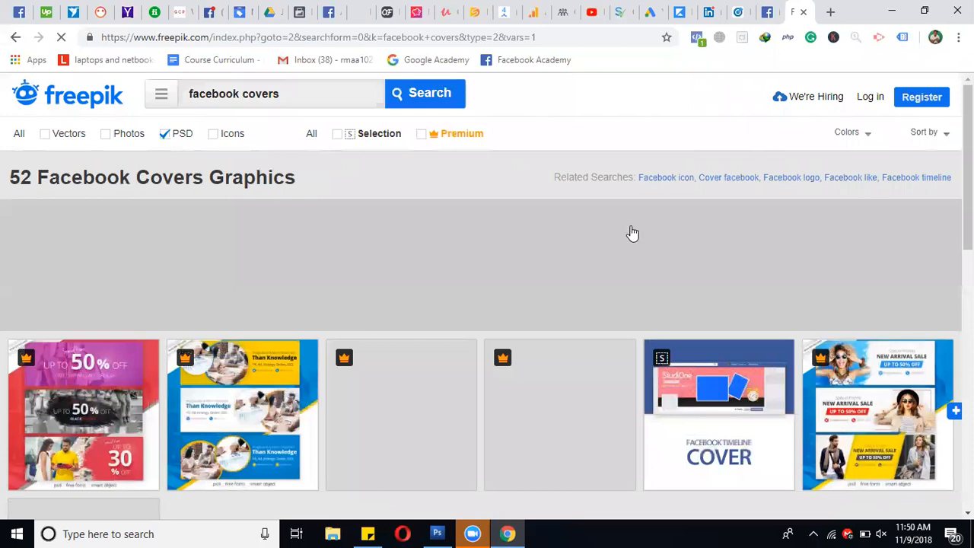
scroll(517, 235, "down", 2)
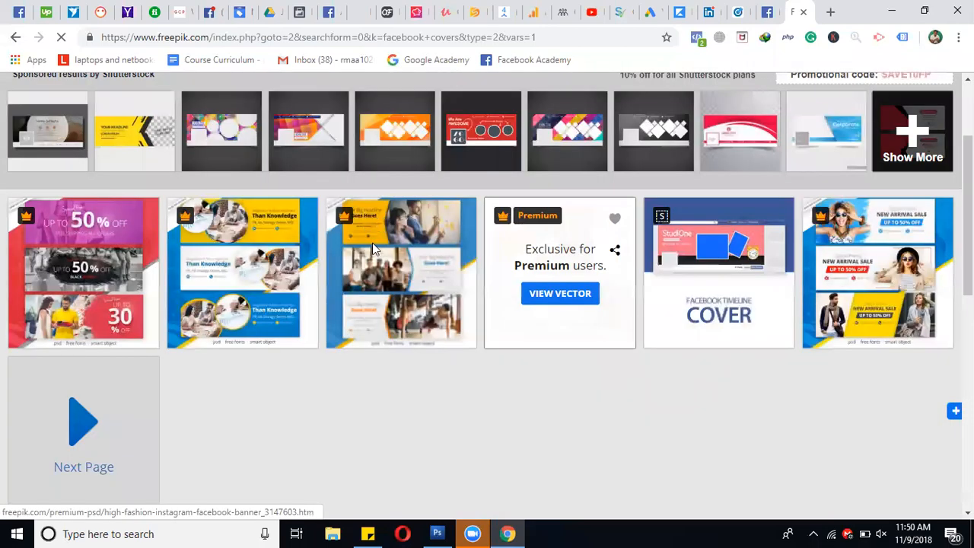
scroll(372, 242, "down", 6)
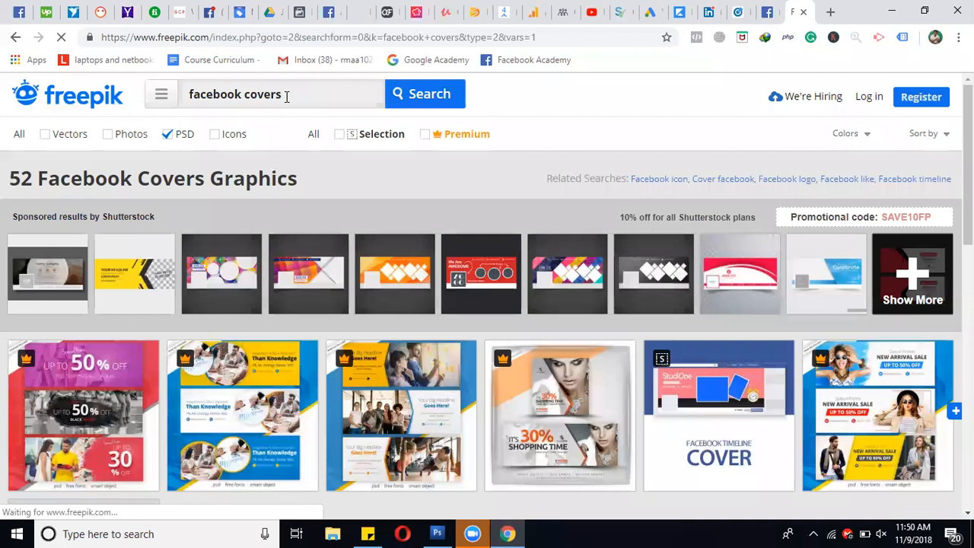
Replace the search term with "resume" and run the search with the PSD filter kept
triple_click(286, 95)
type("resume")
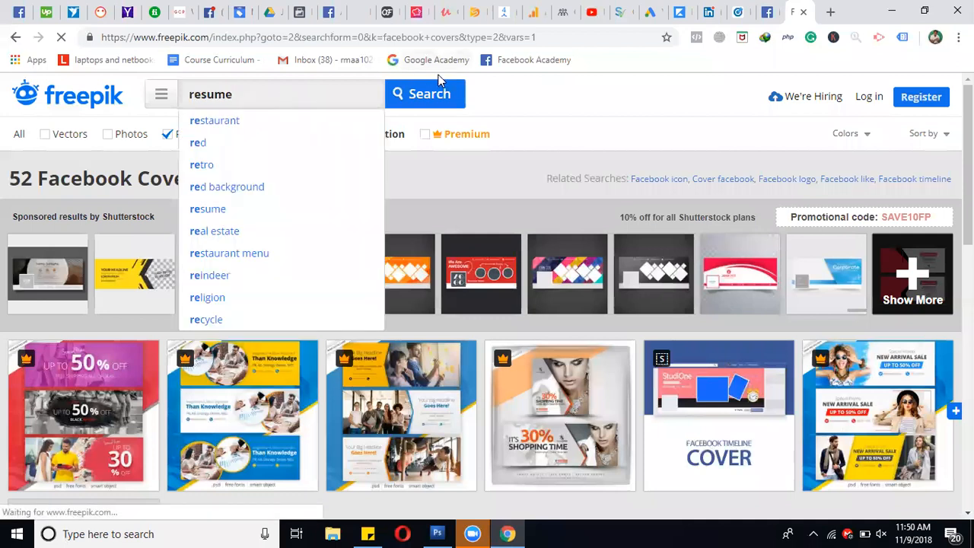
left_click(430, 97)
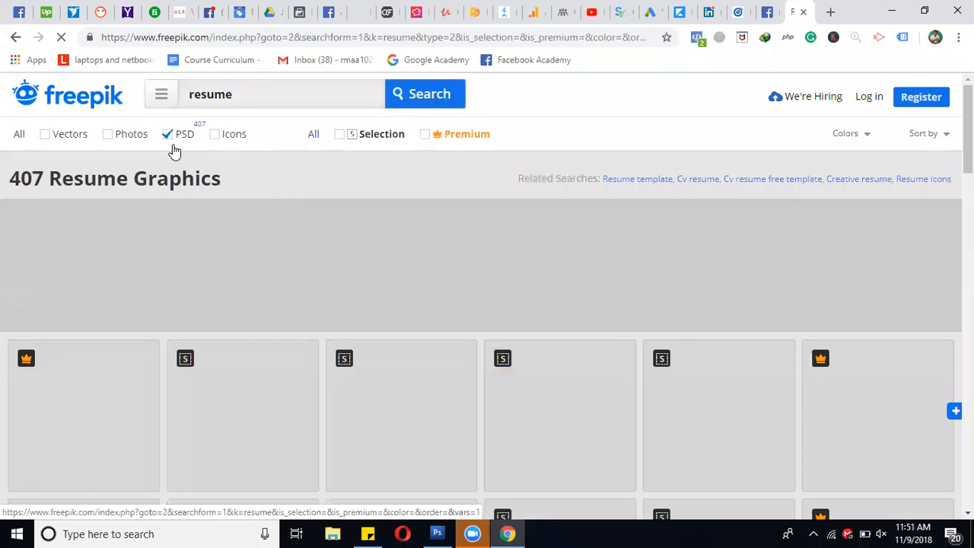
Look through the resume PSD results and compare the premium and free selection templates
scroll(202, 154, "down", 1)
scroll(182, 152, "down", 3)
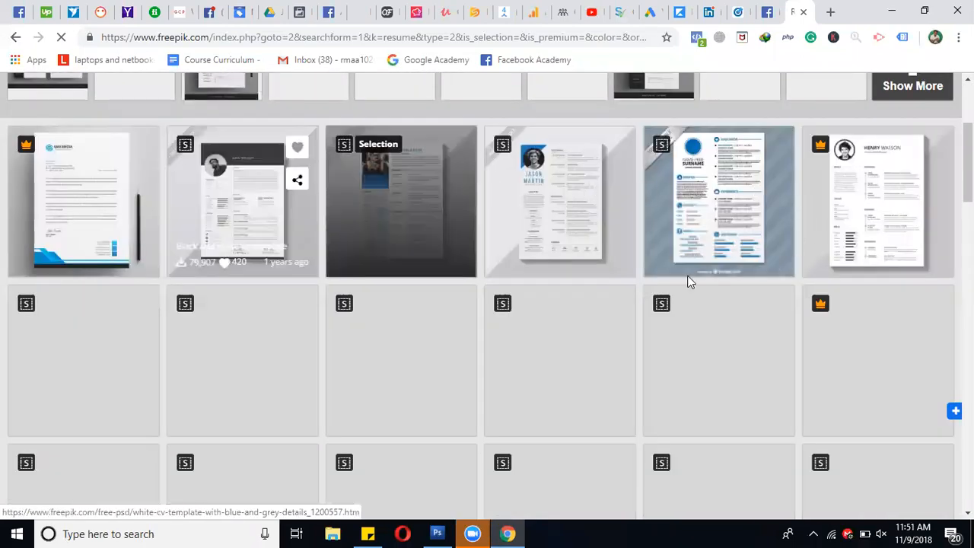
scroll(365, 300, "down", 1)
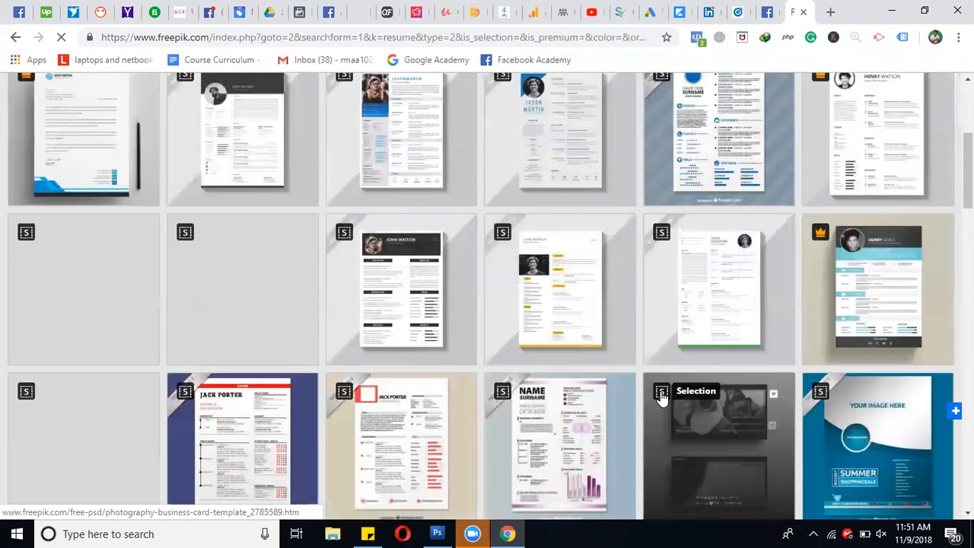
scroll(759, 249, "down", 2)
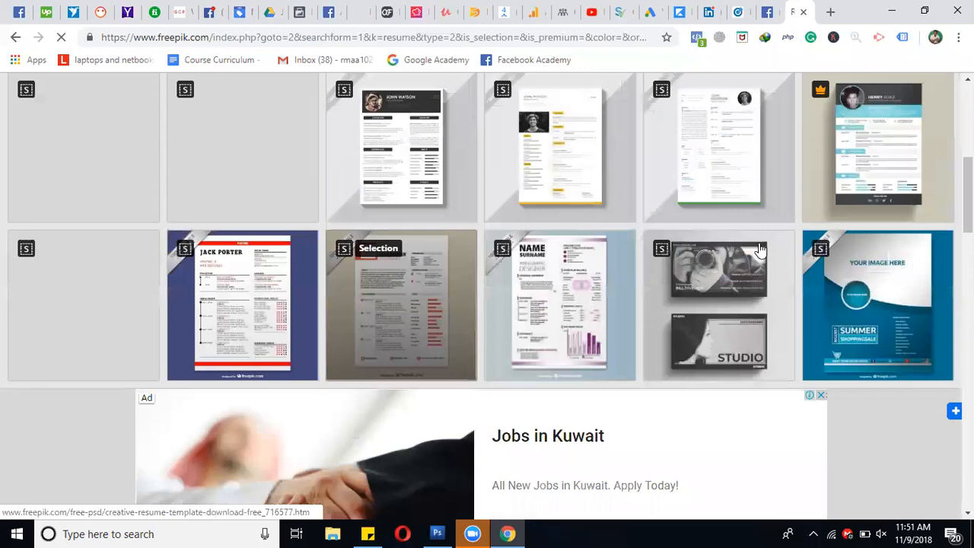
scroll(758, 243, "up", 2)
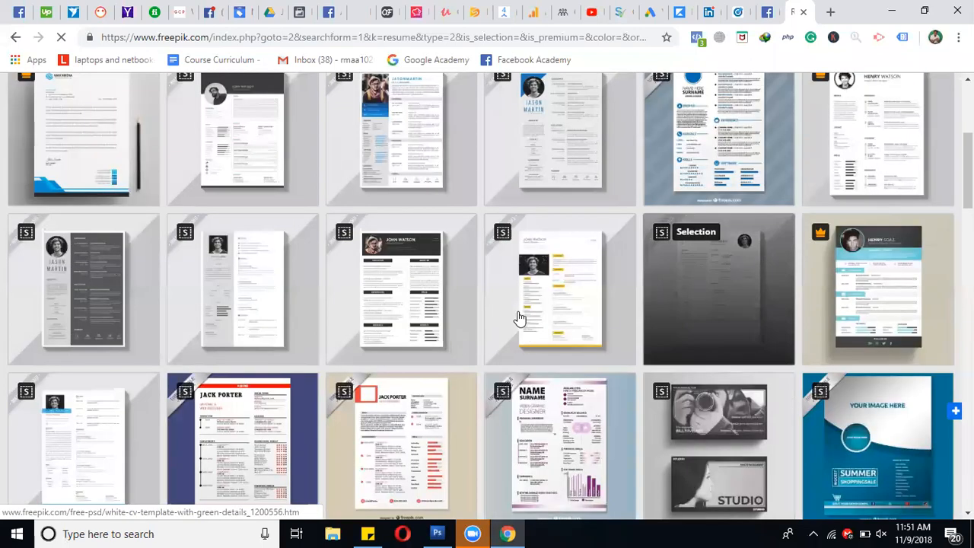
scroll(517, 318, "up", 3)
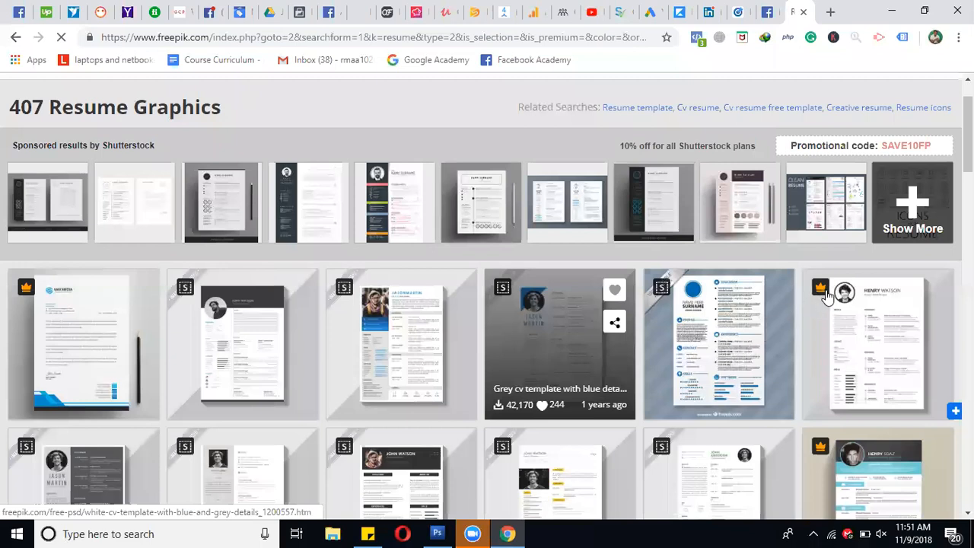
mouse_move(829, 296)
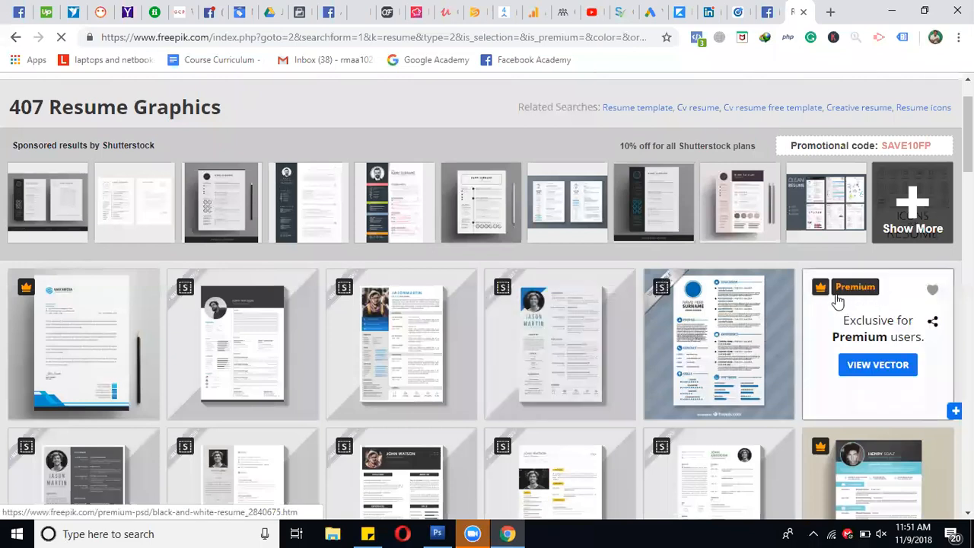
mouse_move(769, 302)
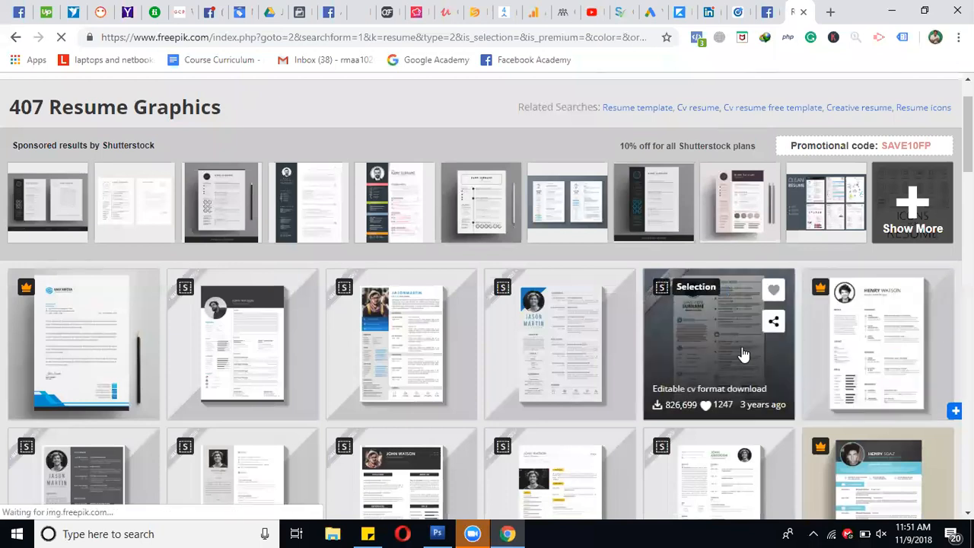
Open the "Editable cv format download" template and start its free download with author credit
left_click(699, 354)
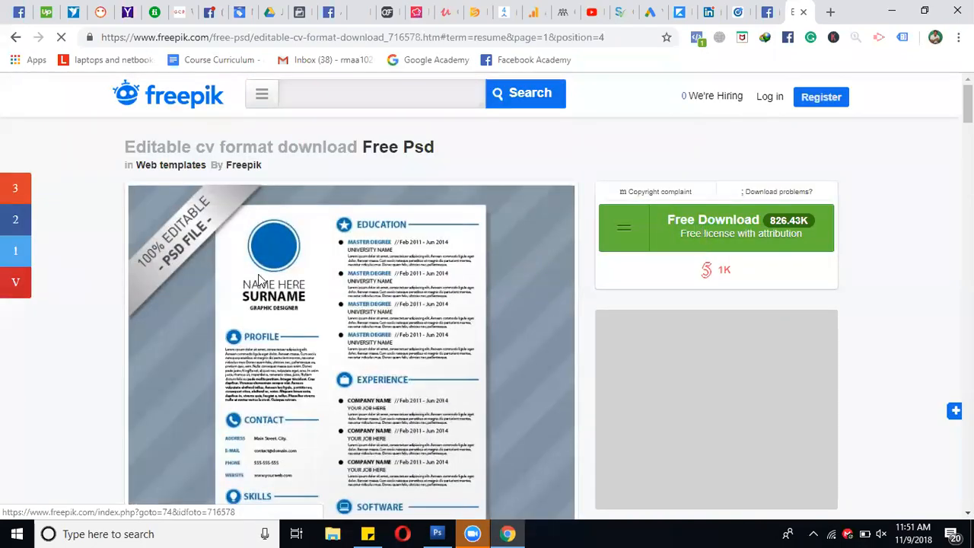
left_click(326, 259)
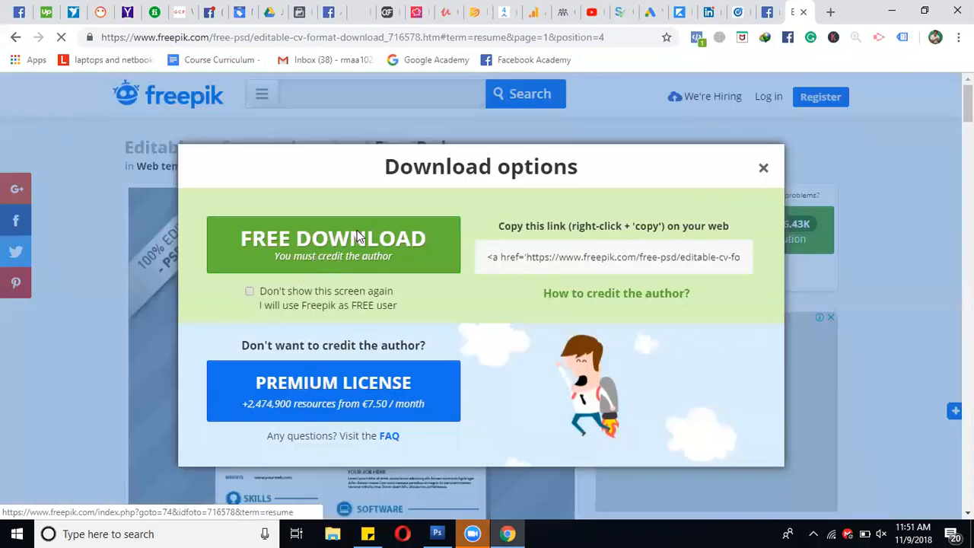
left_click(359, 237)
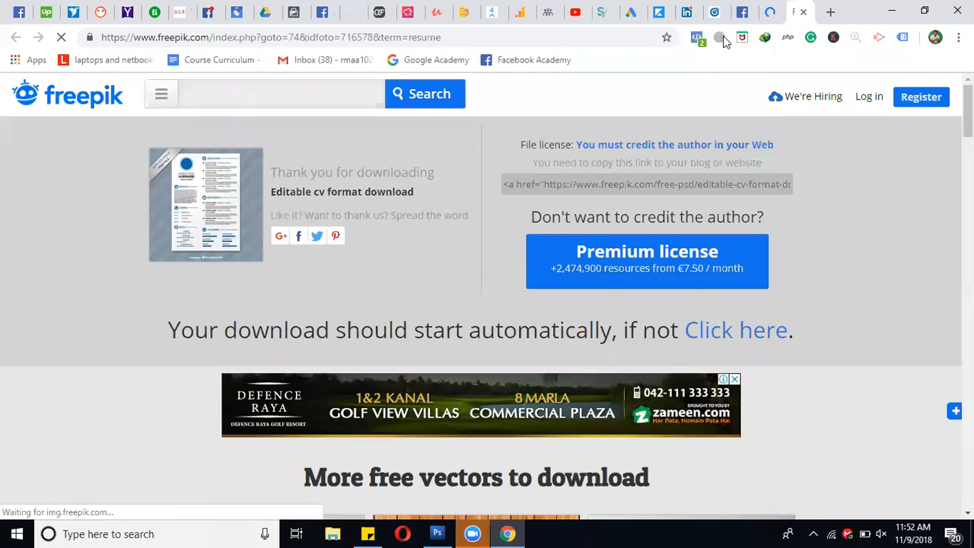
Switch to File Explorer and browse the Facebook Covers, Vectors and Resumes folders under Freelancing > Templates > Photoshop designs on drive D
left_click(895, 10)
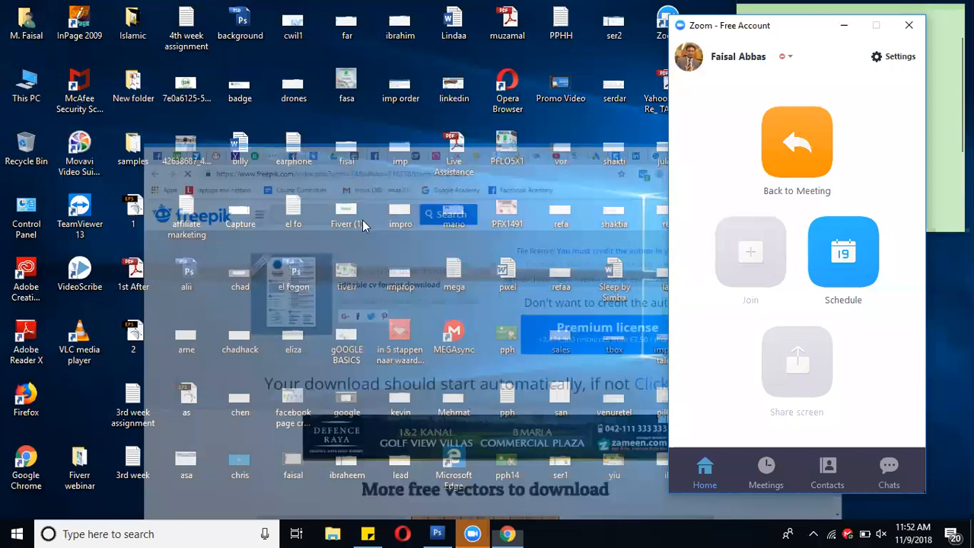
double_click(181, 203)
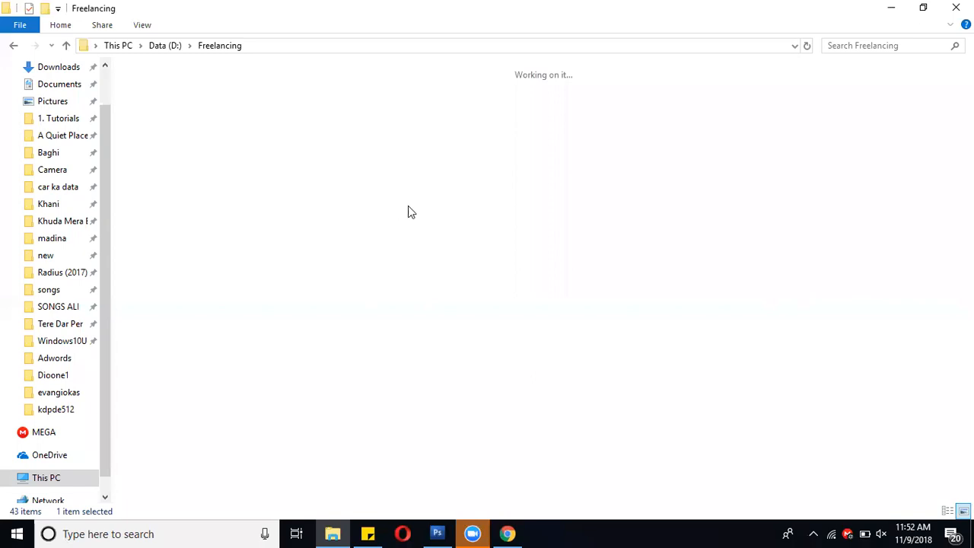
double_click(401, 209)
double_click(461, 107)
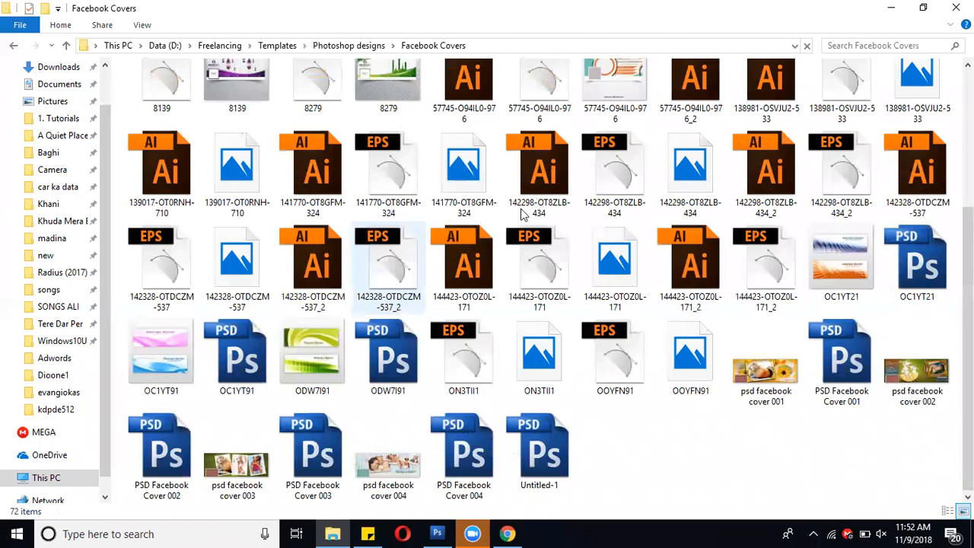
key("alt+Left")
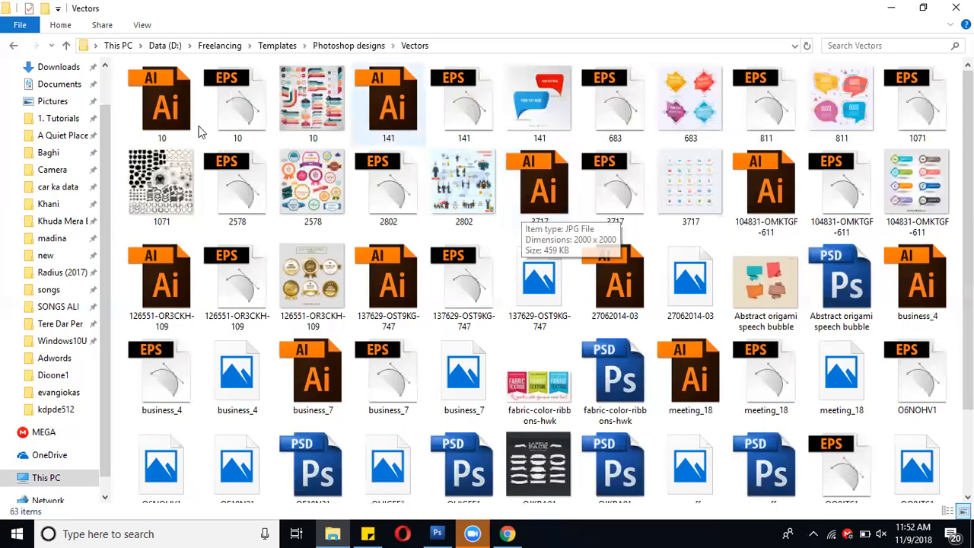
key("alt+Left")
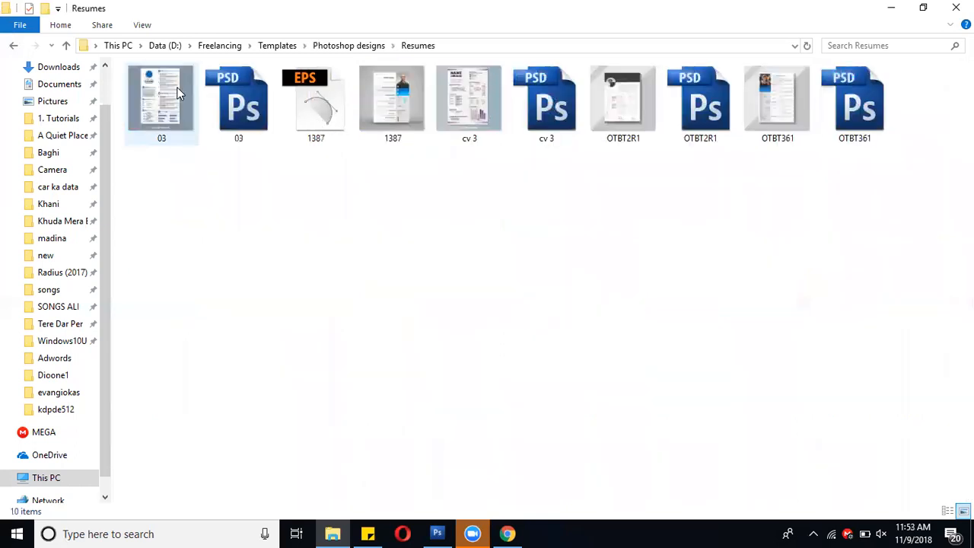
Open the 03 PSD resume in Photoshop with its layers kept, and move its document window to the middle of the workspace
double_click(238, 113)
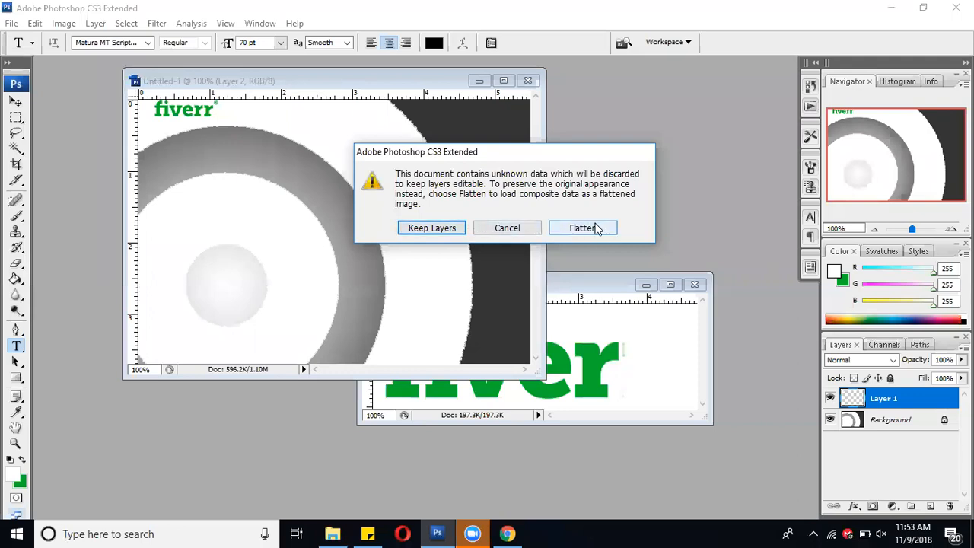
left_click(442, 227)
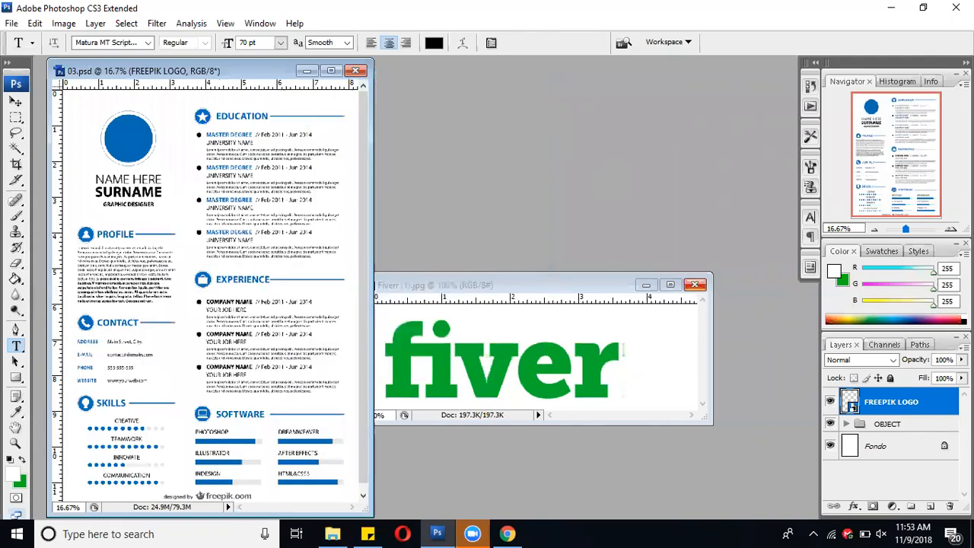
left_click(17, 102)
left_click_drag(137, 76, 325, 84)
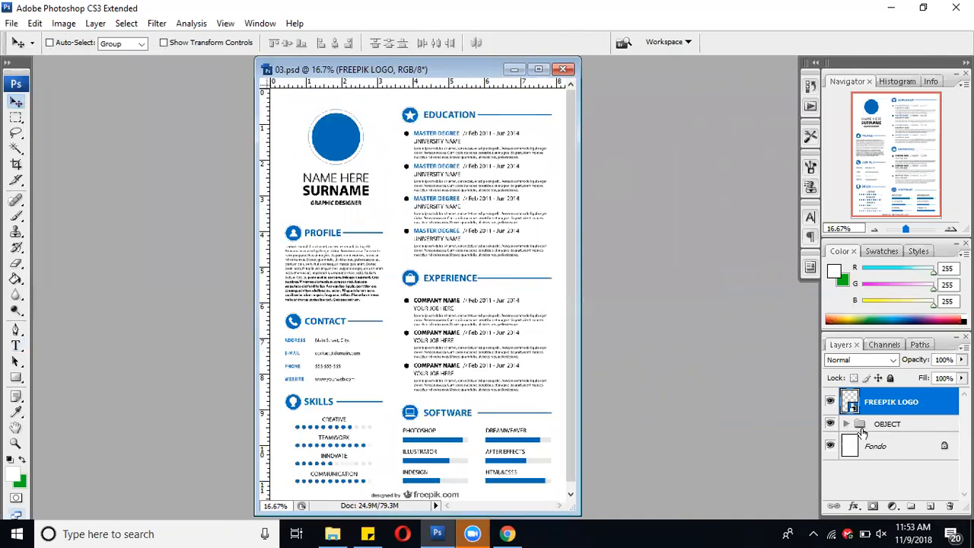
Expand the OBJECT and PROFILE layer groups, select the PROFILE heading text layer and activate the Type tool
left_click(922, 437)
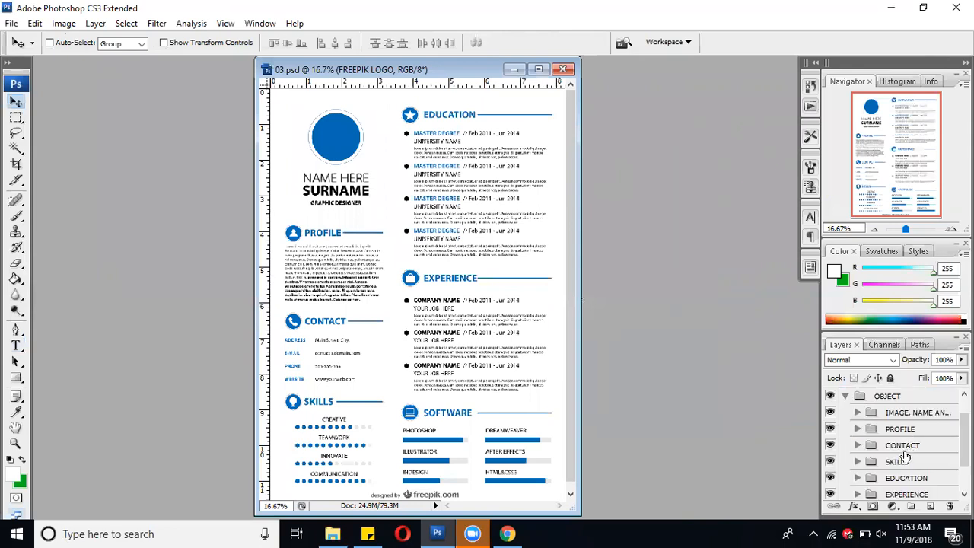
left_click(857, 430)
scroll(911, 454, "down", 1)
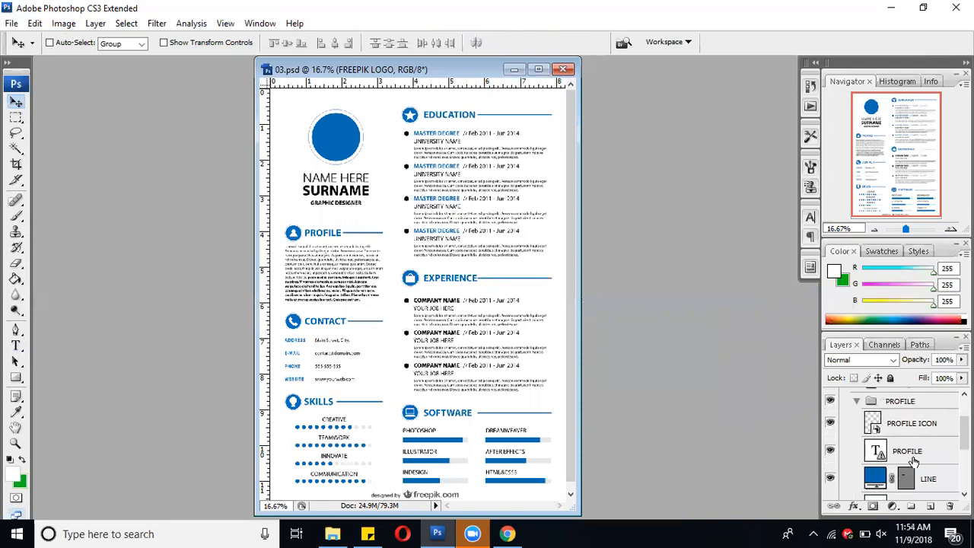
left_click(913, 461)
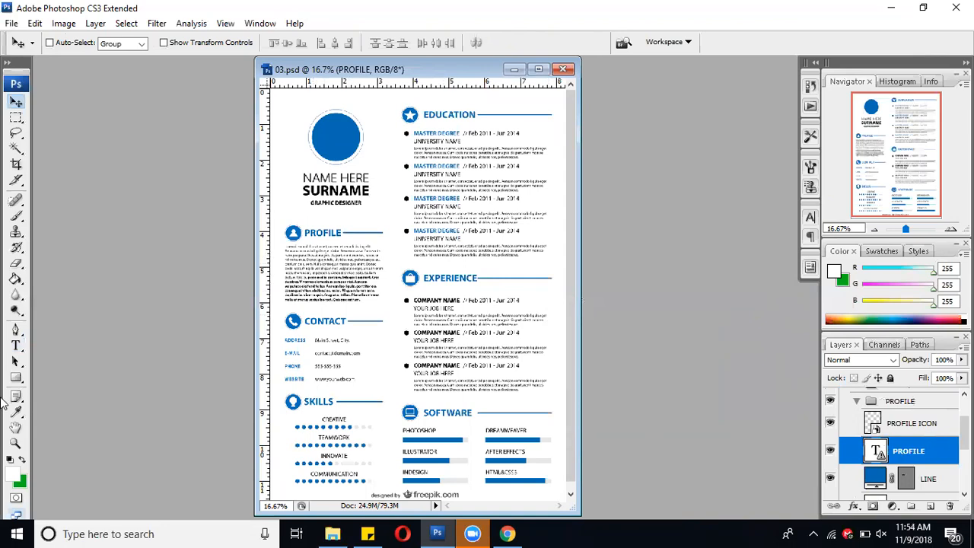
left_click(16, 345)
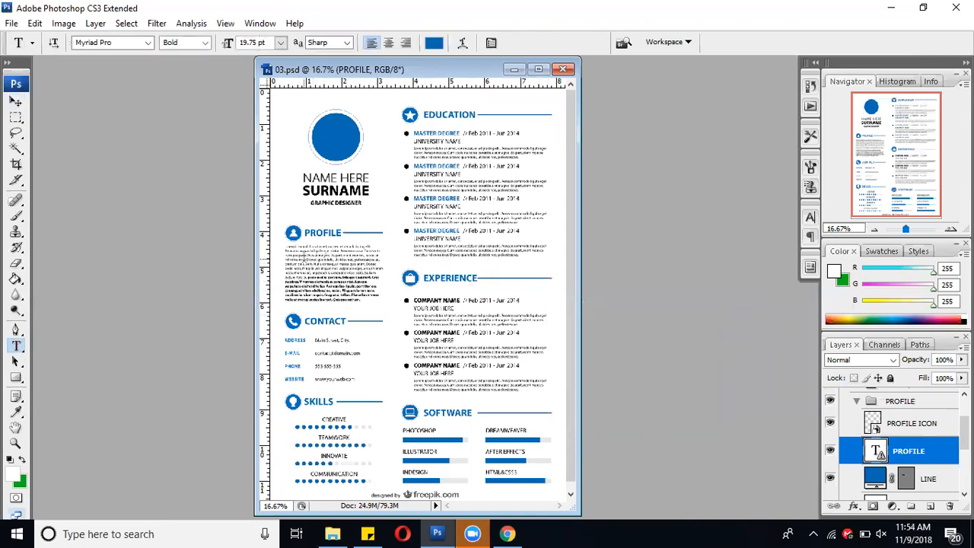
Open the lorem ipsum paragraph under PROFILE for text editing, accepting the layout change and suppressing further warnings of this kind
left_click(304, 257)
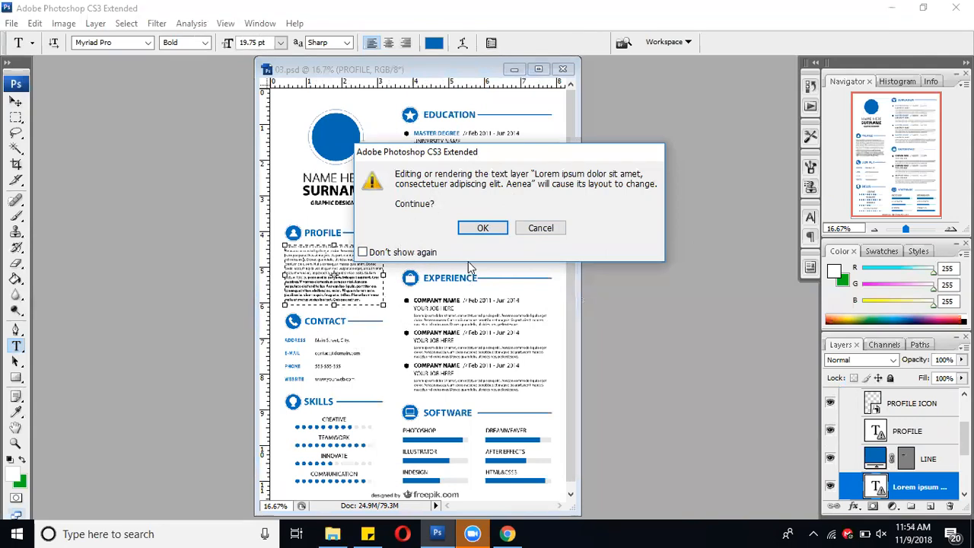
left_click(403, 253)
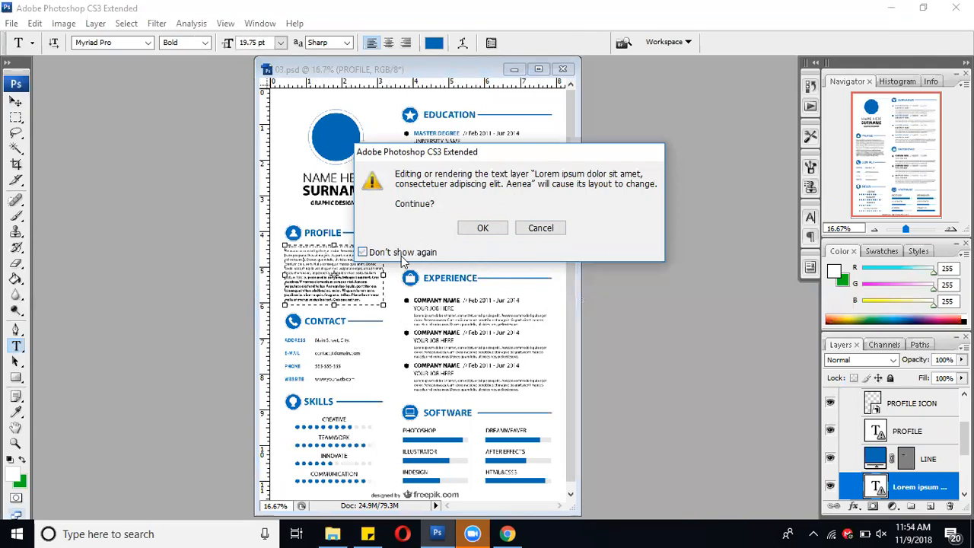
left_click(484, 231)
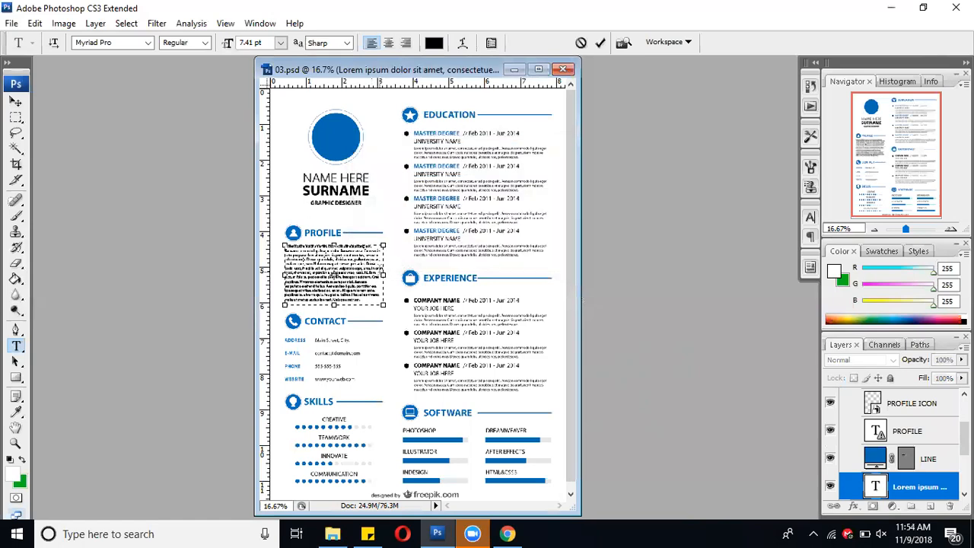
Replace the whole PROFILE paragraph with the four lines "Hi", "Here is.....", "adsfajjdf;" and "adfkajfda" in the maximized document
key("ctrl+a")
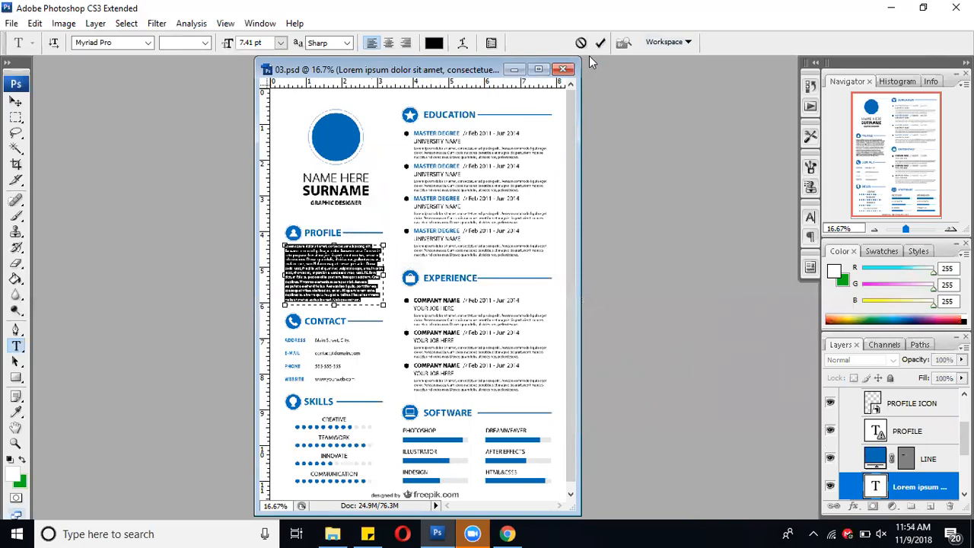
left_click(538, 70)
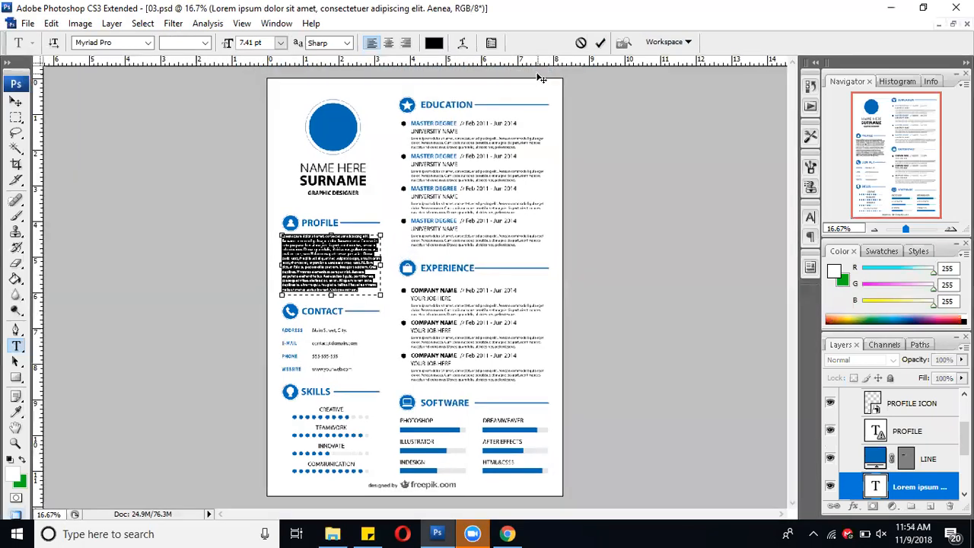
key("ctrl+plus")
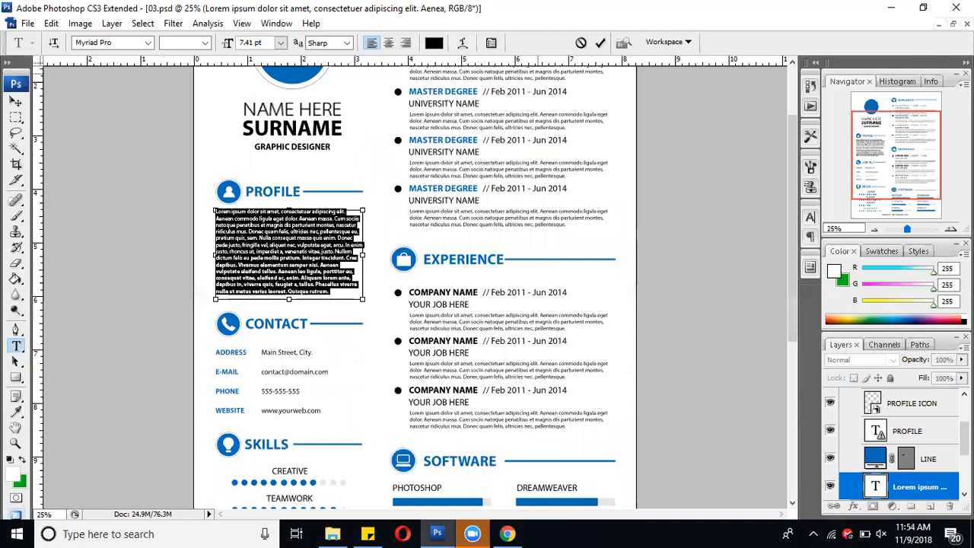
key("ctrl+plus")
key("ctrl+plus")
key("ctrl+plus")
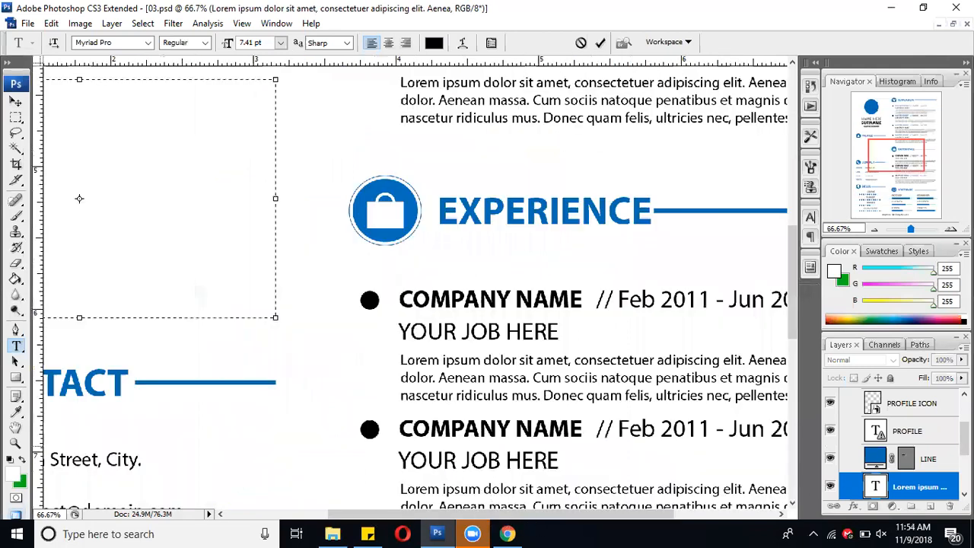
scroll(195, 248, "left", 3)
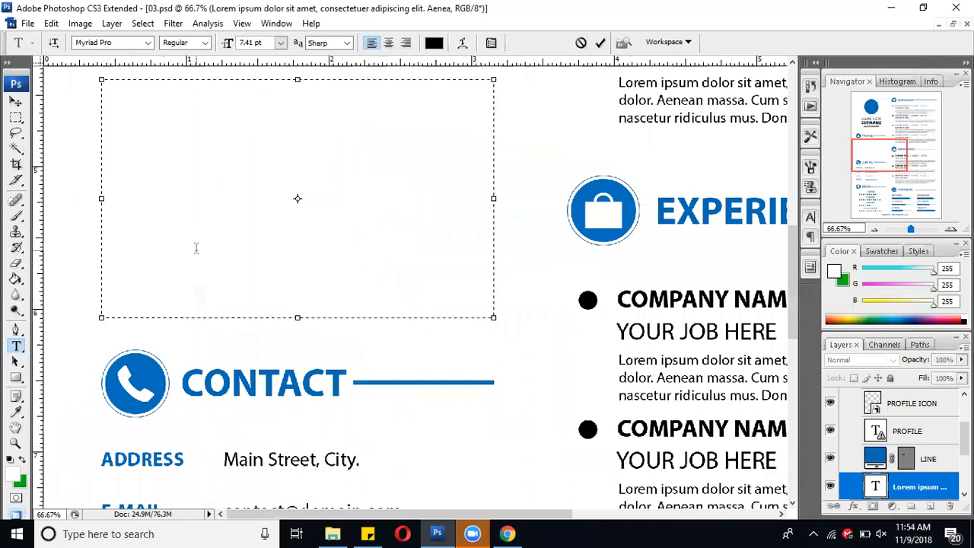
type("Hi")
key("Return")
type("Here is....")
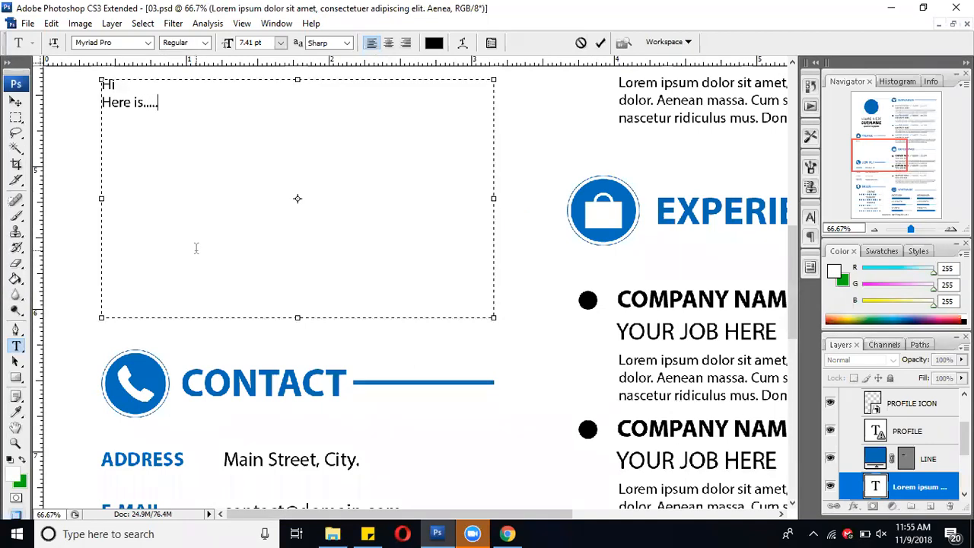
key("Return")
type("adfsfajjdf;")
key("Return")
type("adfkajfda")
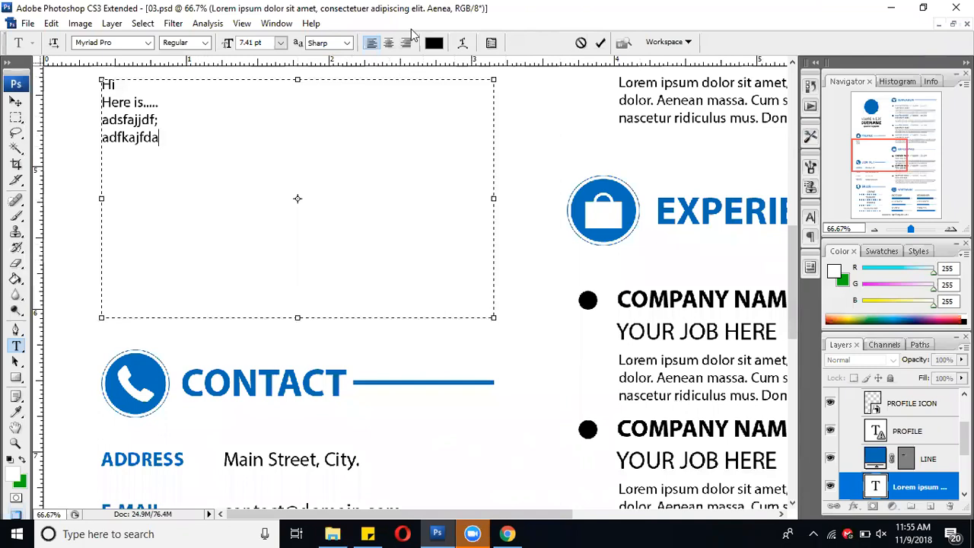
Try coloring the placeholder text under PROFILE red, and discard the open text edit
key("ctrl+minus")
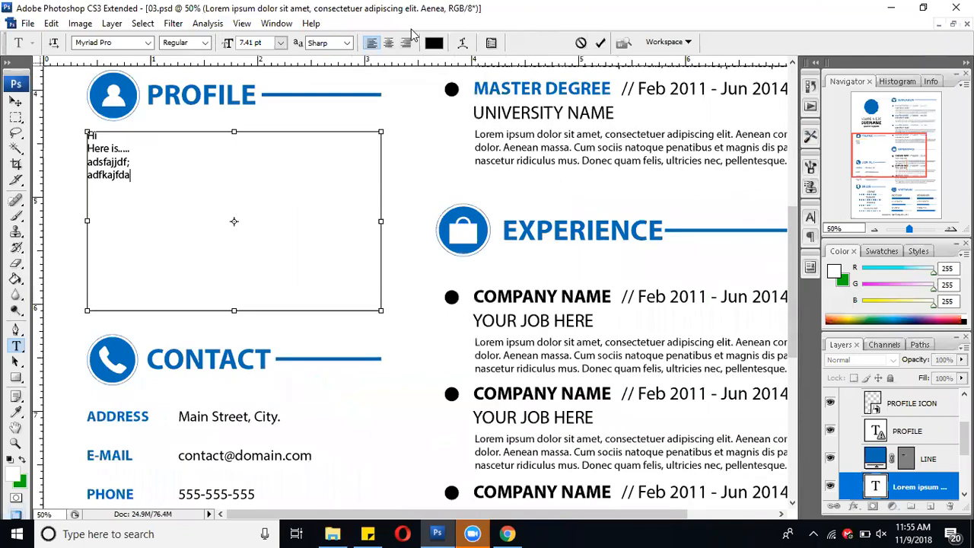
key("ctrl+minus")
key("ctrl+minus")
key("ctrl+minus")
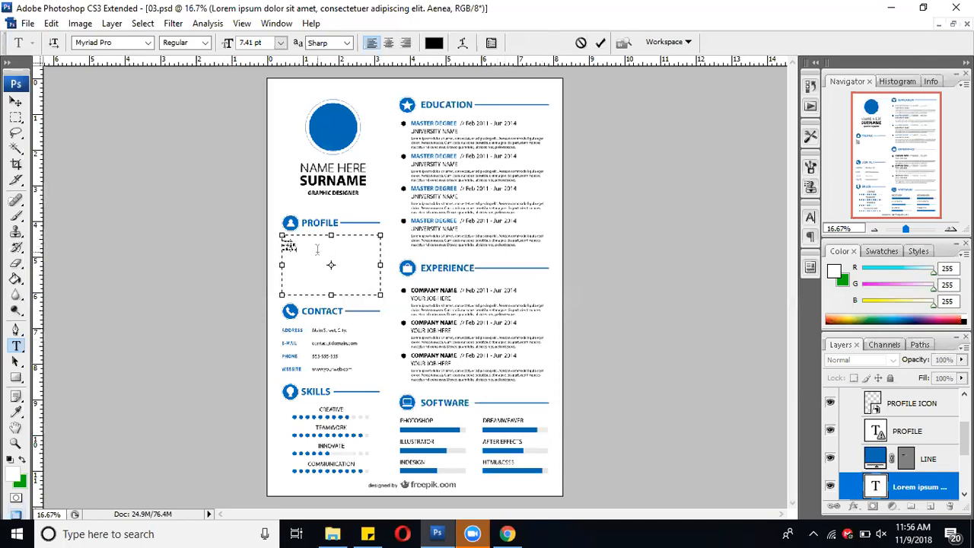
left_click_drag(309, 249, 286, 247)
left_click(431, 44)
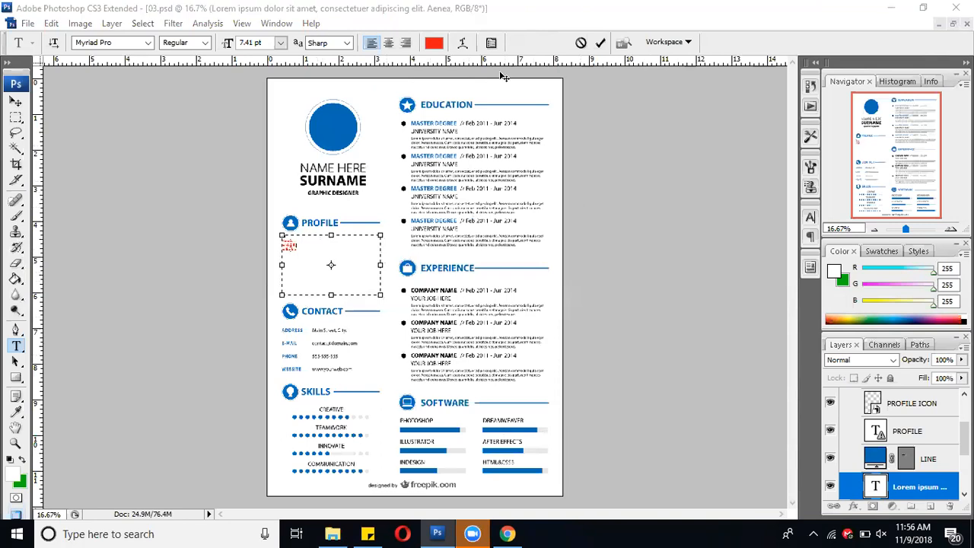
left_click(71, 27)
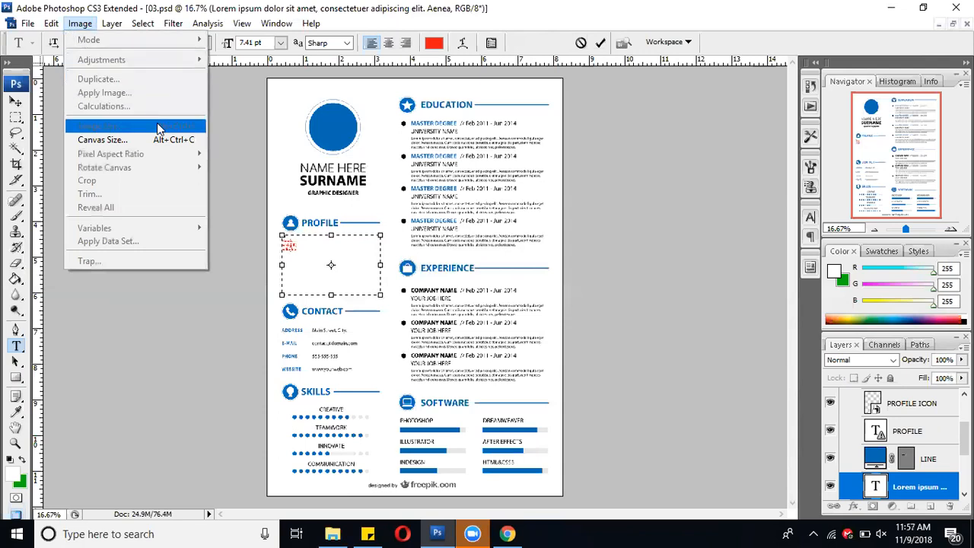
left_click(565, 123)
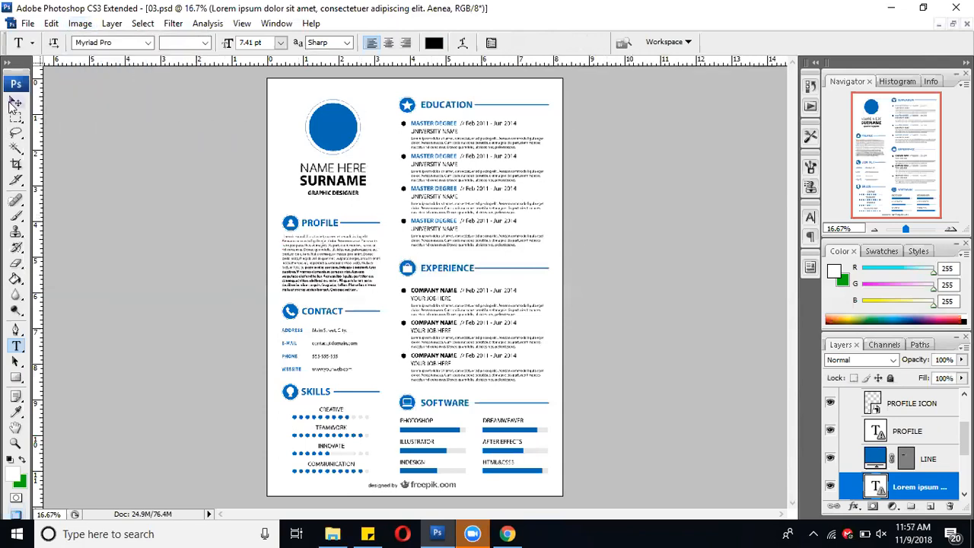
Check the resume's pixel dimensions, document size and resolution in the Image Size settings
left_click(80, 24)
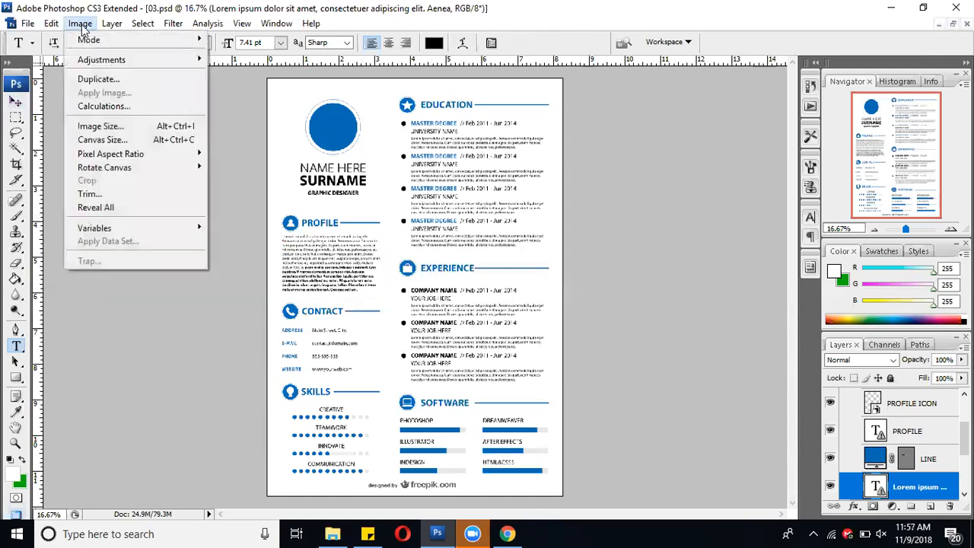
left_click(100, 126)
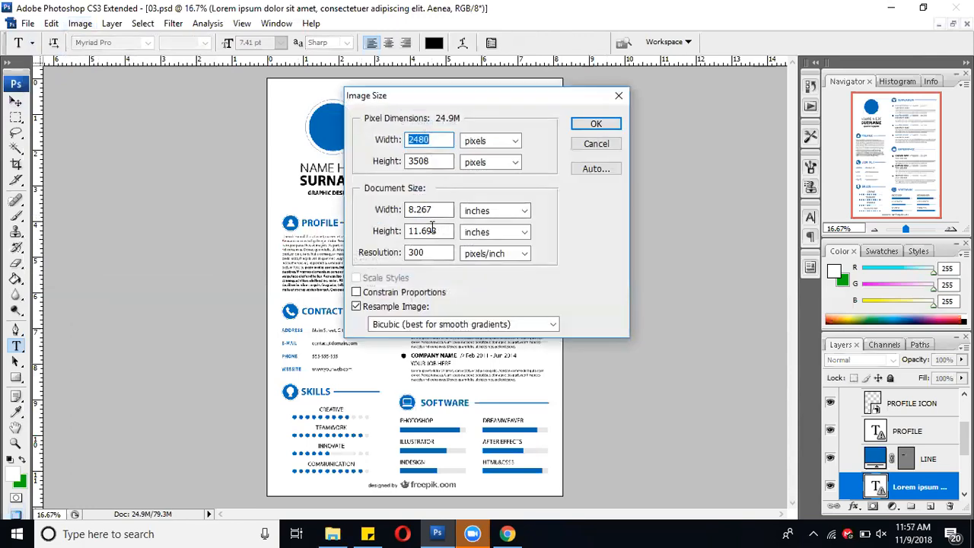
left_click(602, 123)
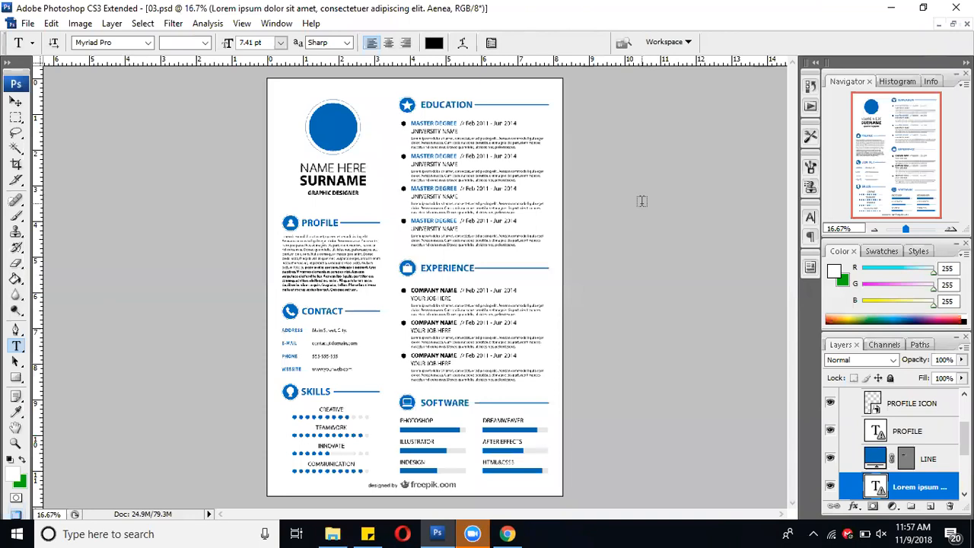
Switch to Chrome, go to the Freepik home page and look through its featured vector designs
left_click(507, 533)
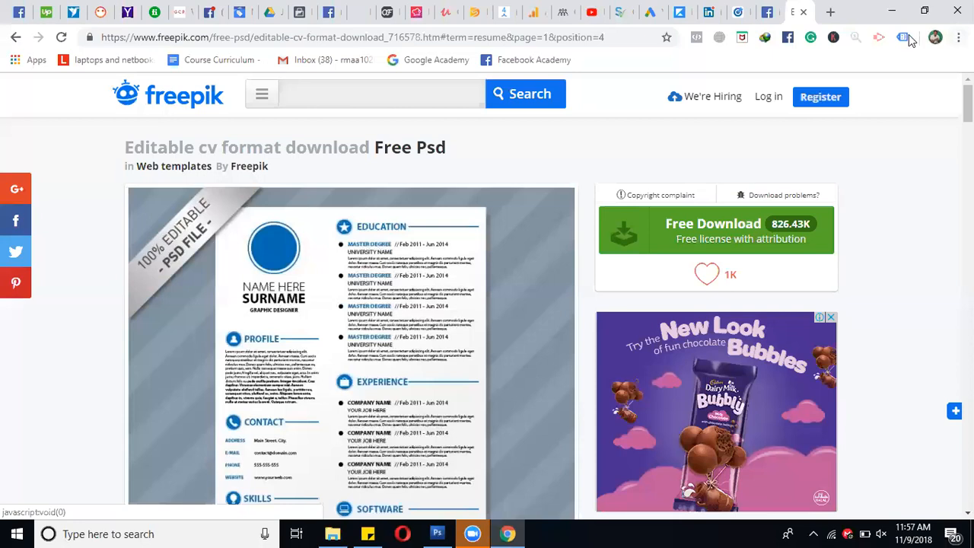
left_click(196, 94)
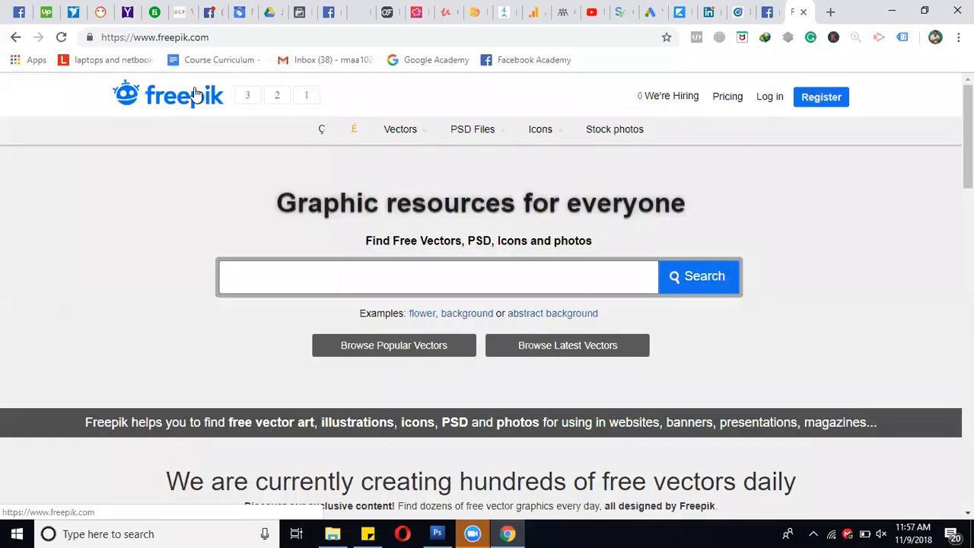
scroll(719, 278, "down", 3)
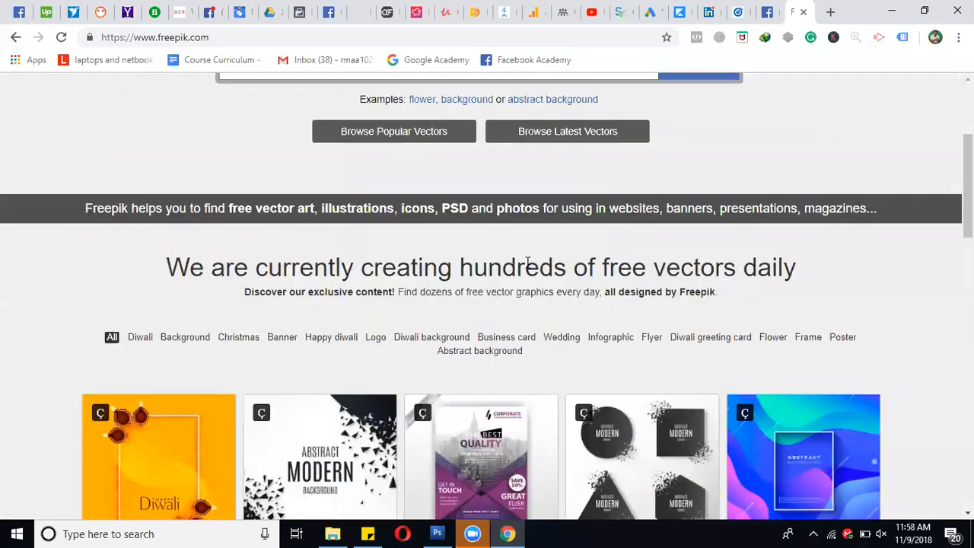
scroll(495, 280, "down", 5)
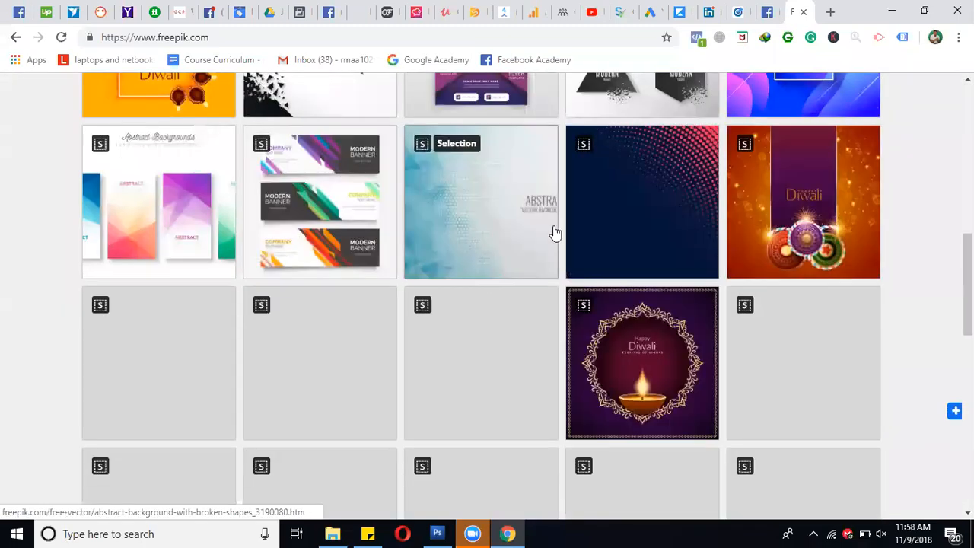
scroll(691, 271, "up", 2)
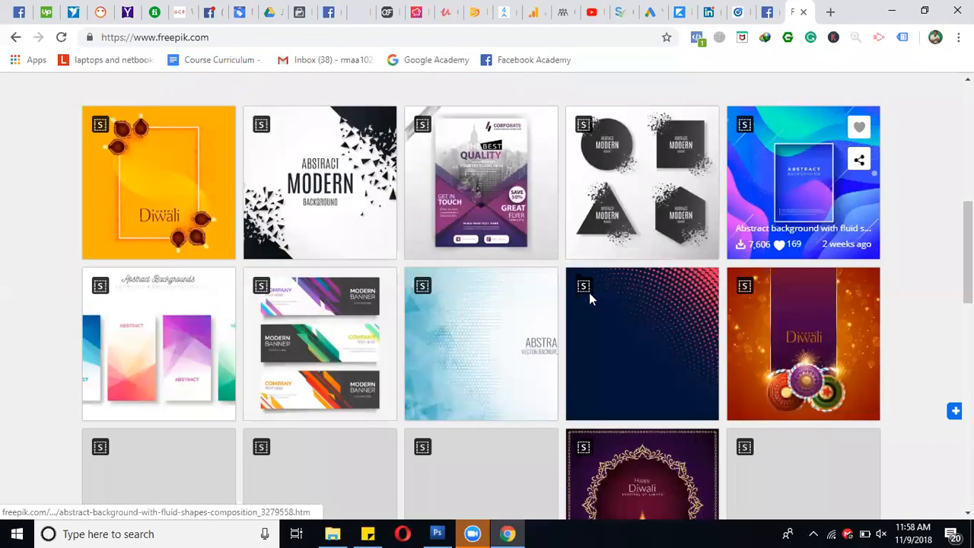
Switch to File Explorer and browse the Photoshop designs folder, including the Creative Album PSD Wedding Collection - Vol 06 subfolder
left_click(332, 532)
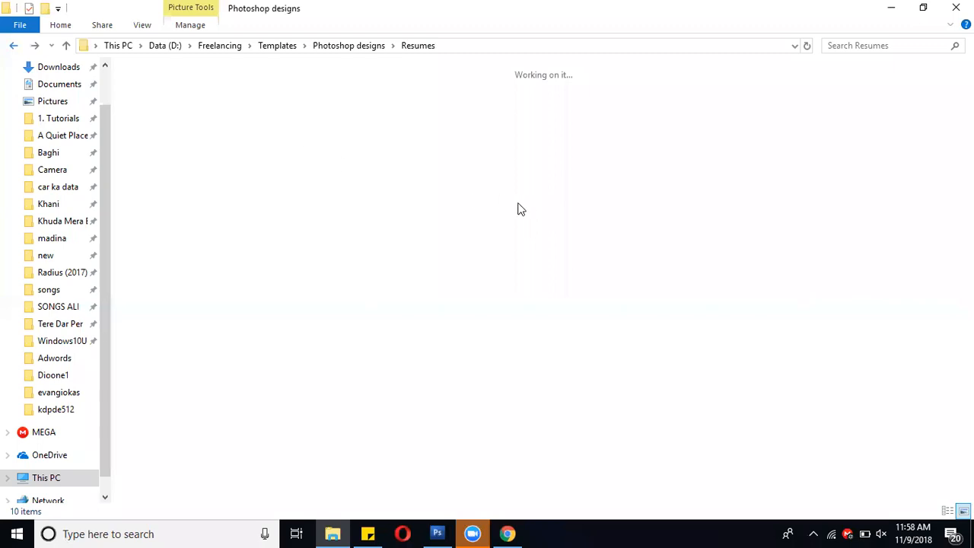
key("BackSpace")
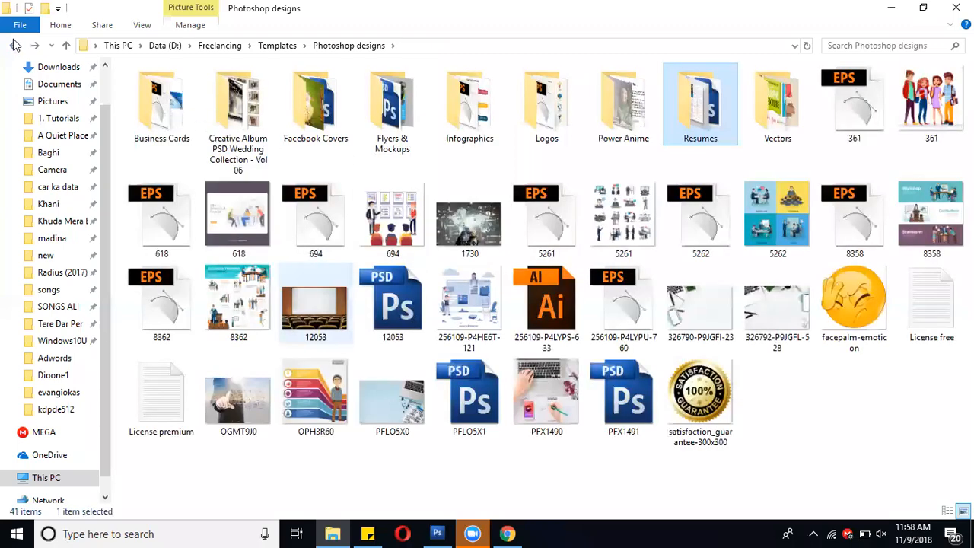
double_click(256, 97)
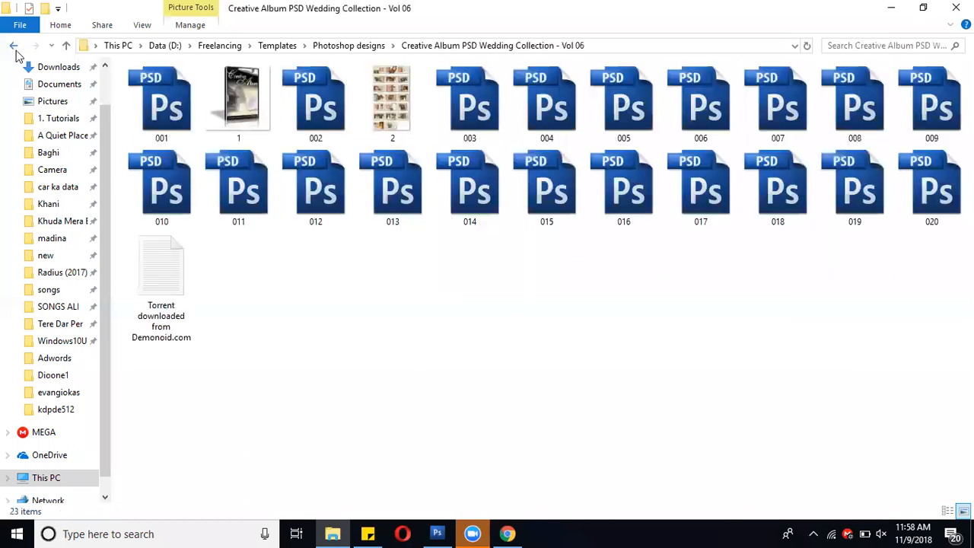
key("alt+Left")
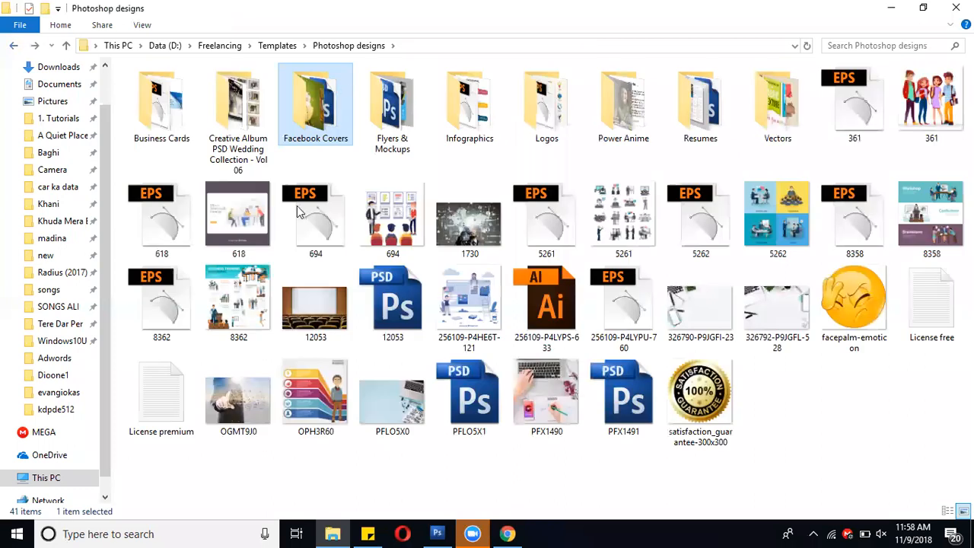
left_click(408, 136)
left_click(444, 132)
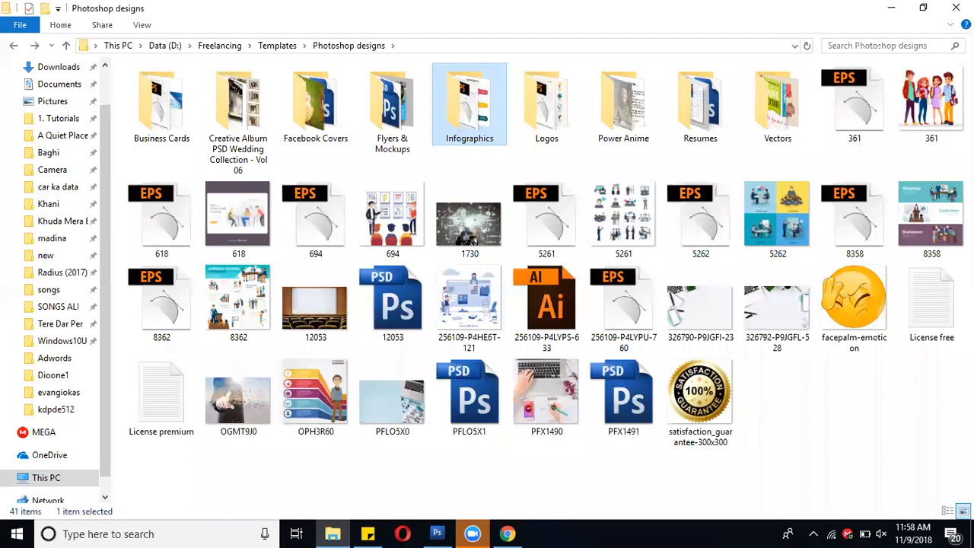
Switch back to Photoshop, restore the 03.psd resume to a floating document window and activate the Move tool
key("alt+Tab")
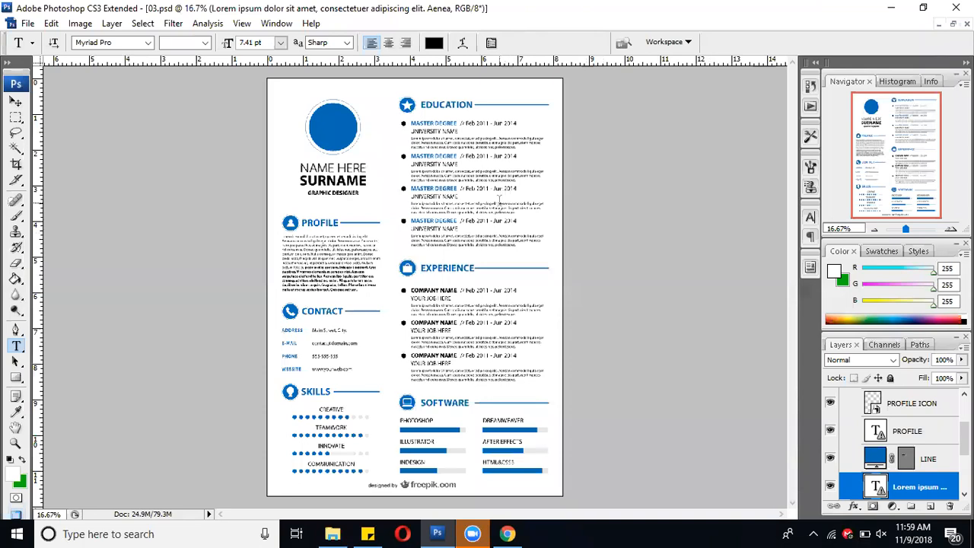
left_click(947, 26)
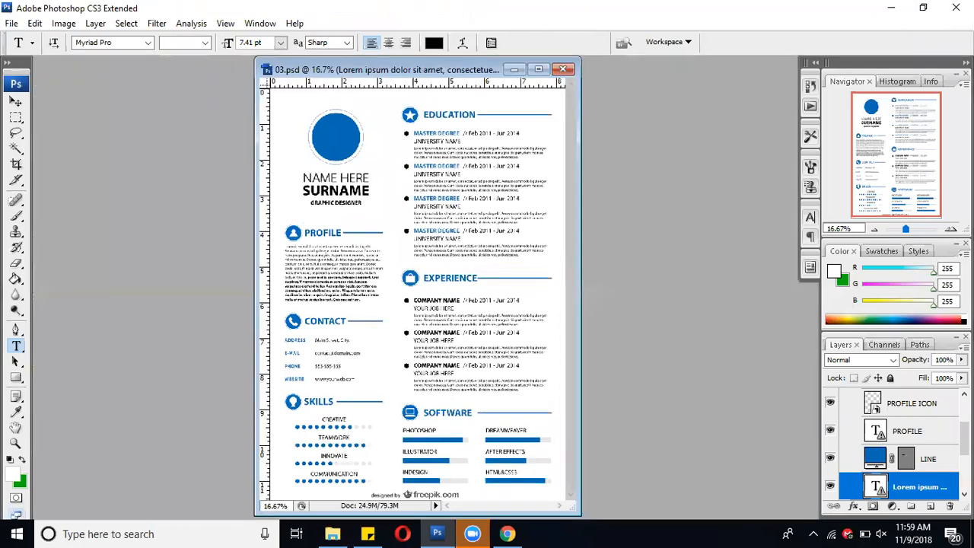
left_click(16, 101)
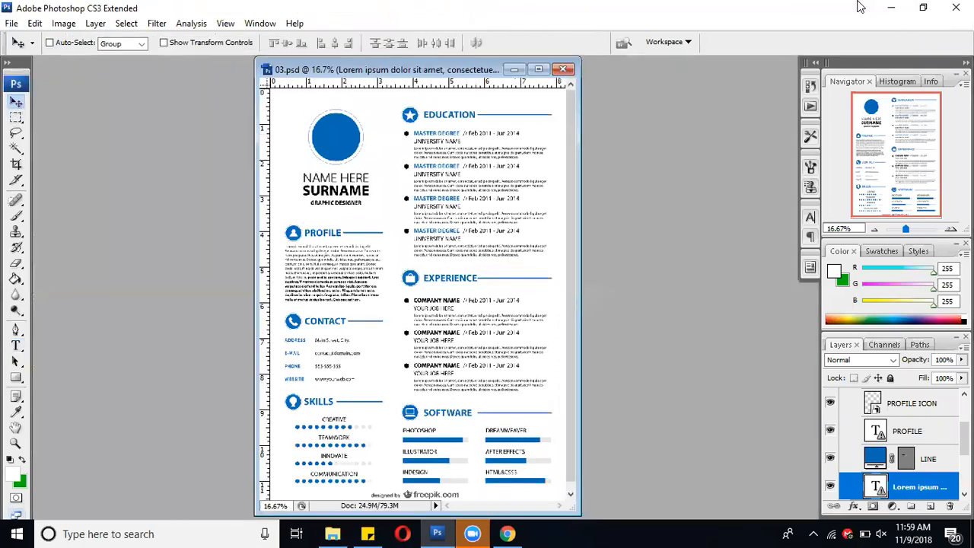
Open the T-shirt image b1.jpg from Downloads and copy it into the 03.psd resume, near the name and job title
double_click(688, 162)
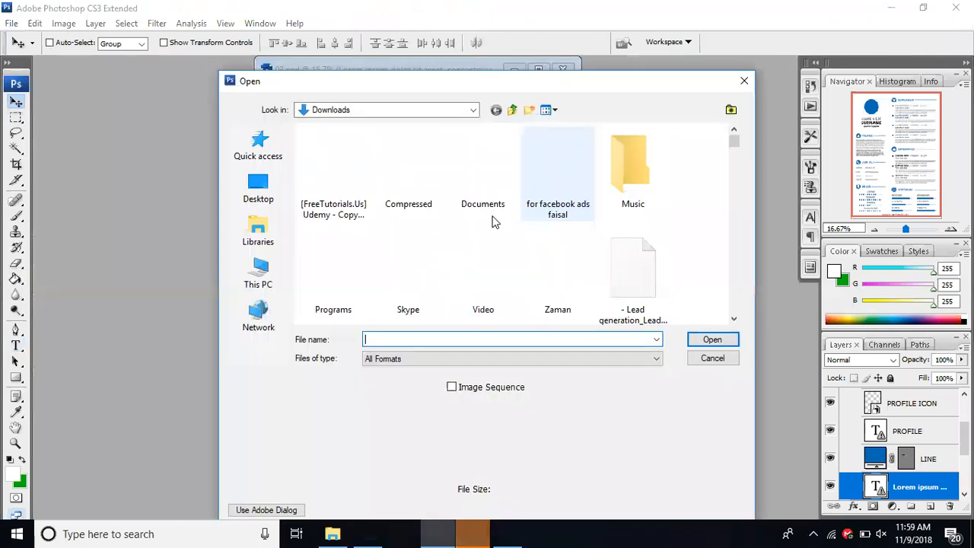
scroll(524, 239, "down", 2)
left_click(524, 240)
scroll(452, 241, "down", 5)
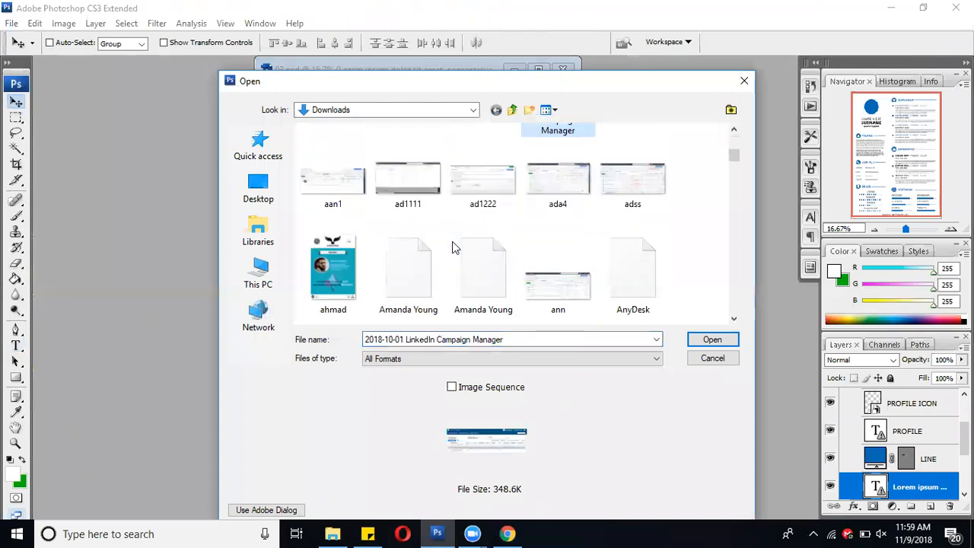
scroll(451, 241, "down", 1)
double_click(466, 182)
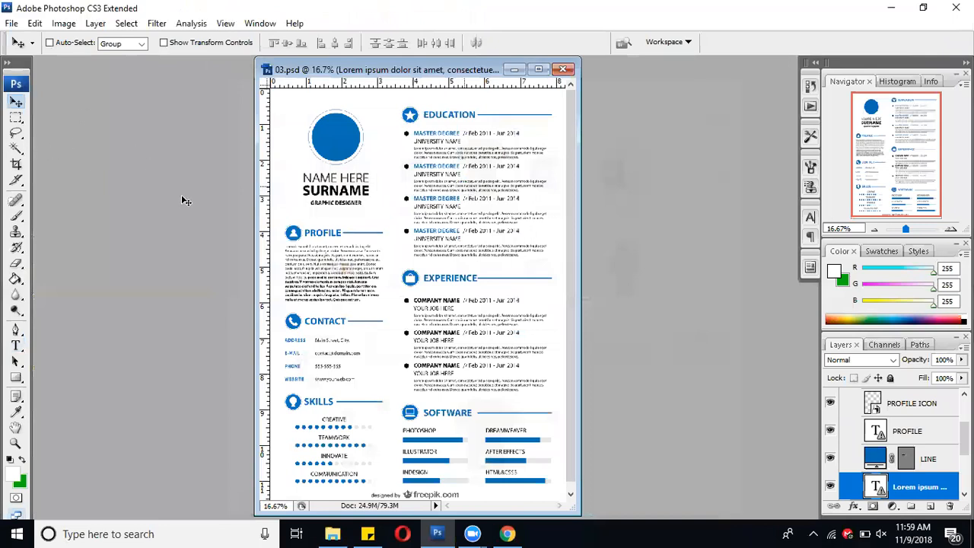
left_click_drag(175, 194, 388, 129)
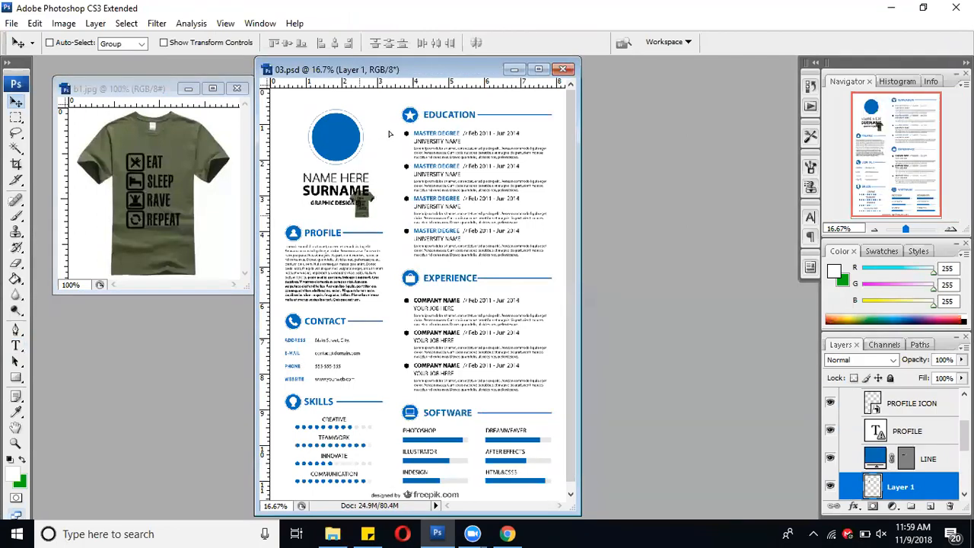